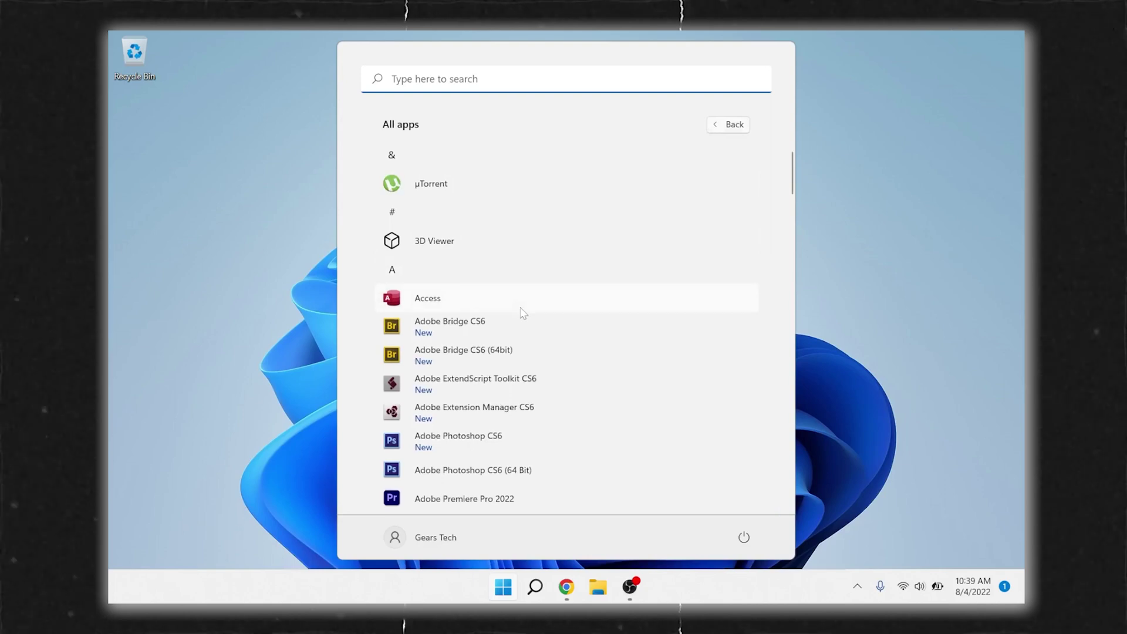
Look through the installed apps in the Start menu and the open-window previews on the taskbar
scroll(523, 313, down, 4)
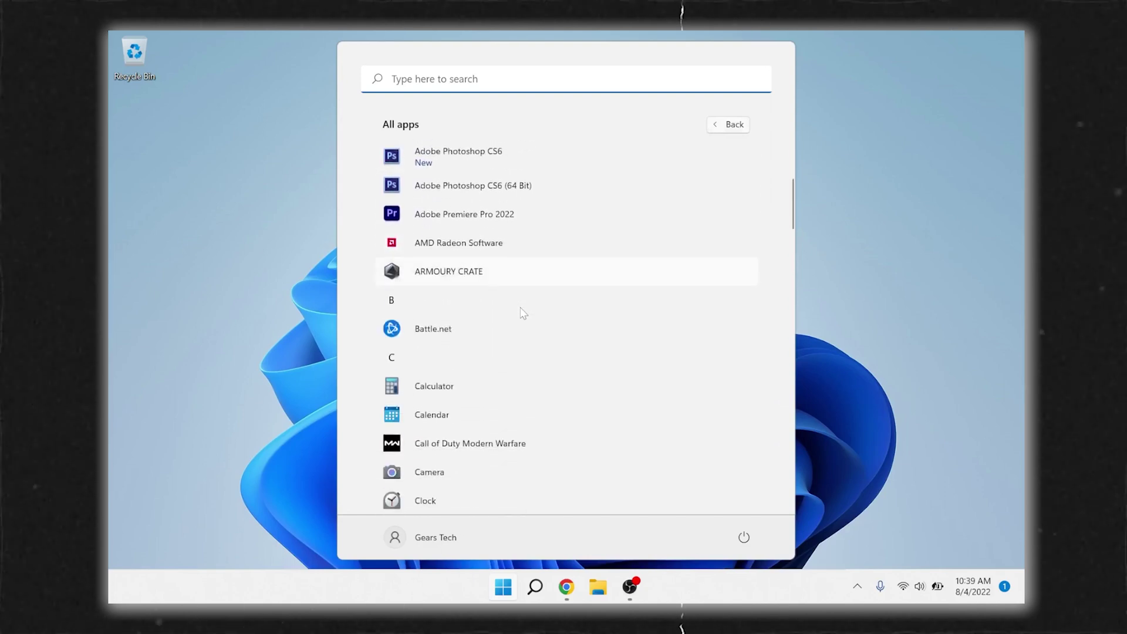
scroll(523, 313, up, 20)
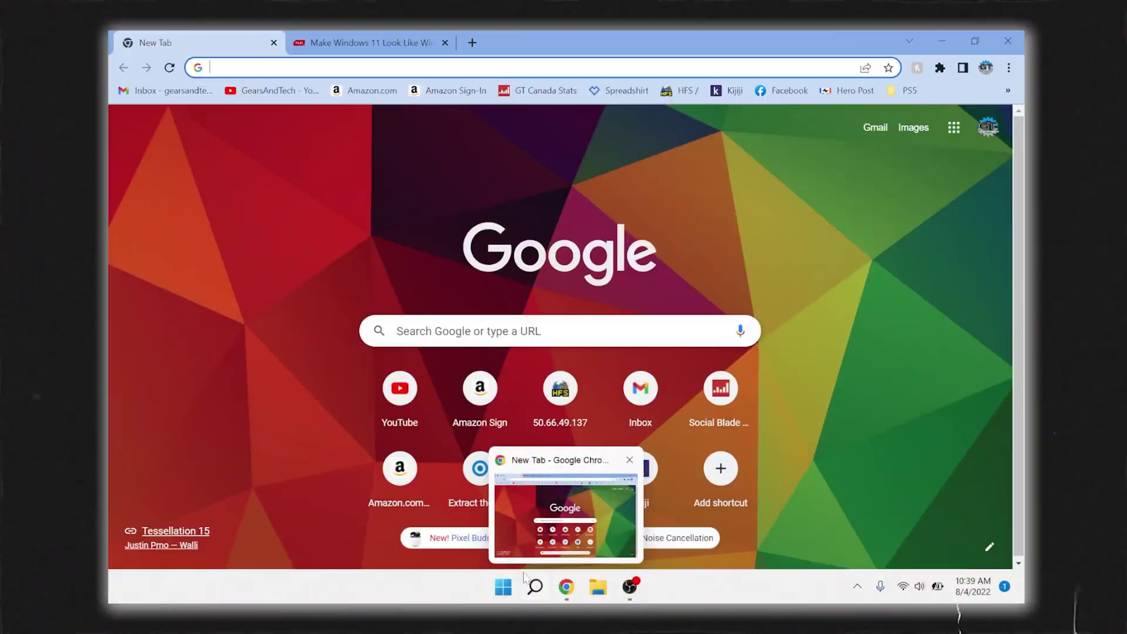
click(566, 587)
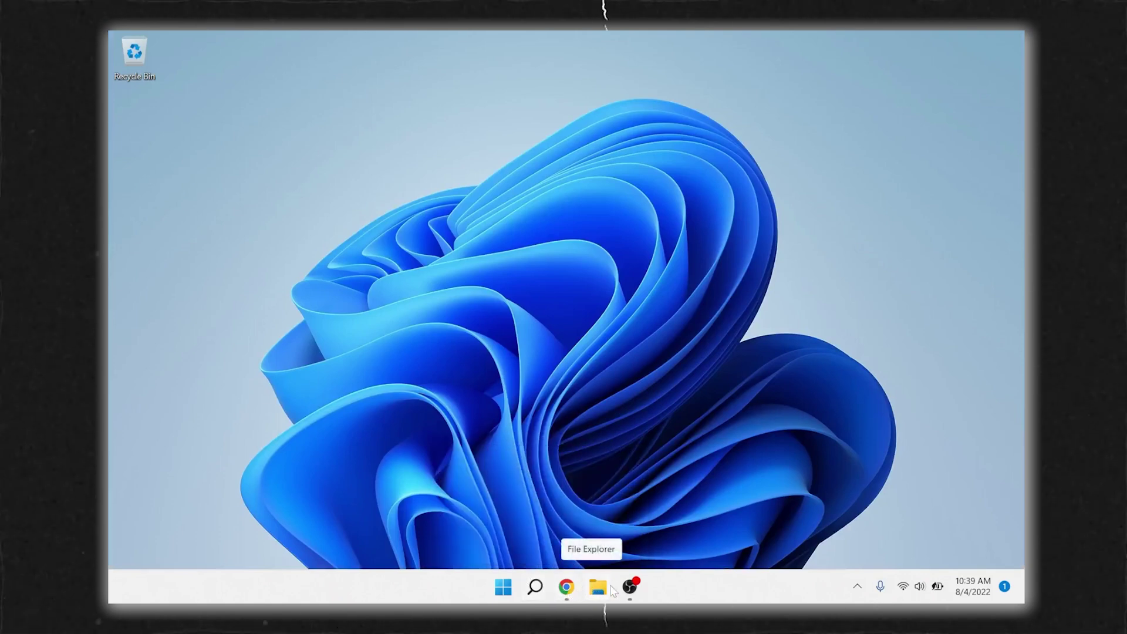
mouse_move(635, 589)
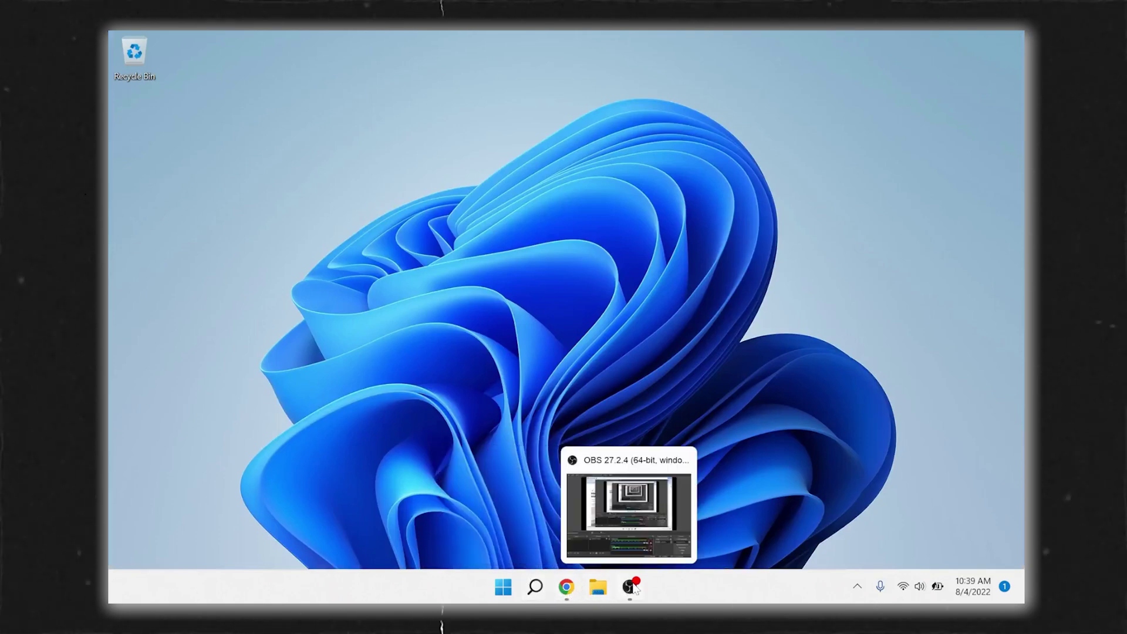
Open additional Chrome windows, minimize them all and preview the grouped windows from the taskbar
right_click(574, 596)
click(520, 502)
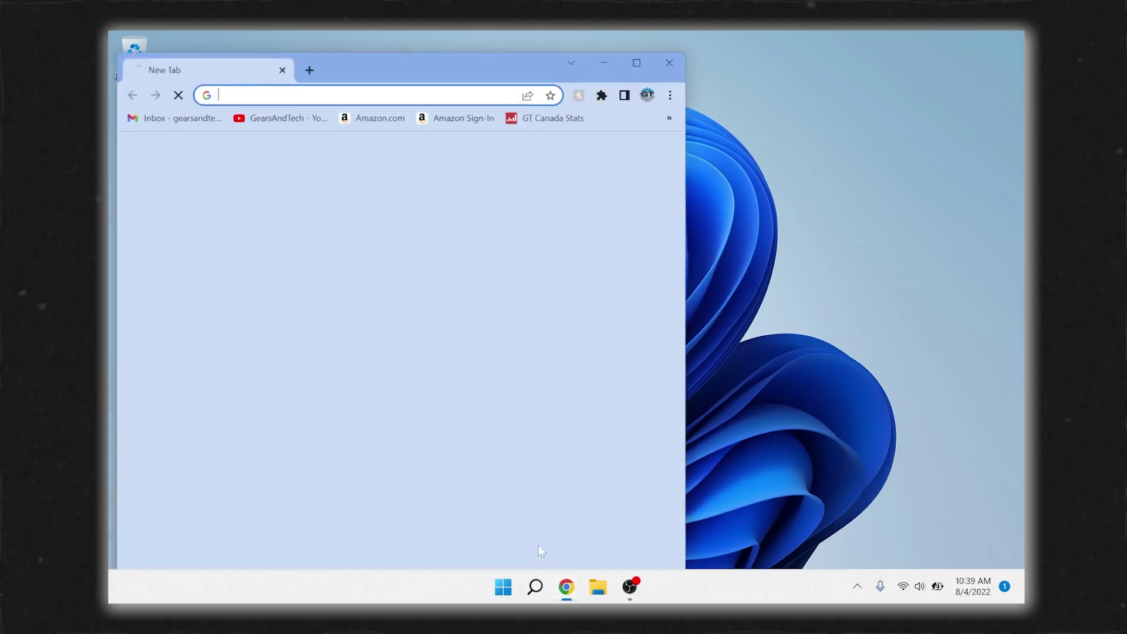
right_click(566, 587)
click(519, 503)
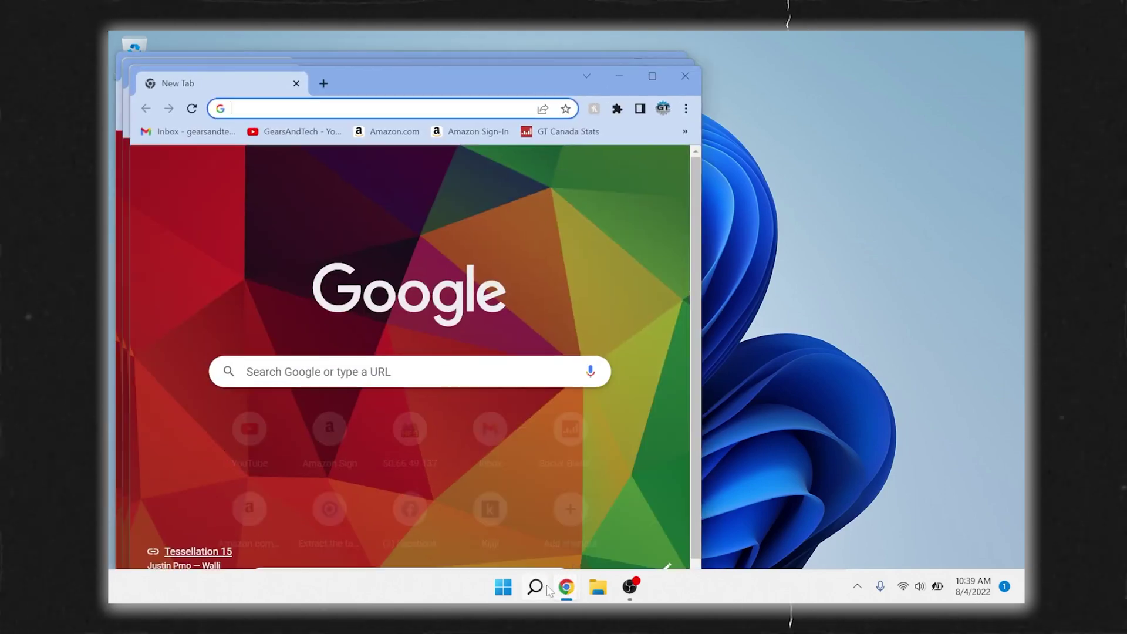
click(621, 75)
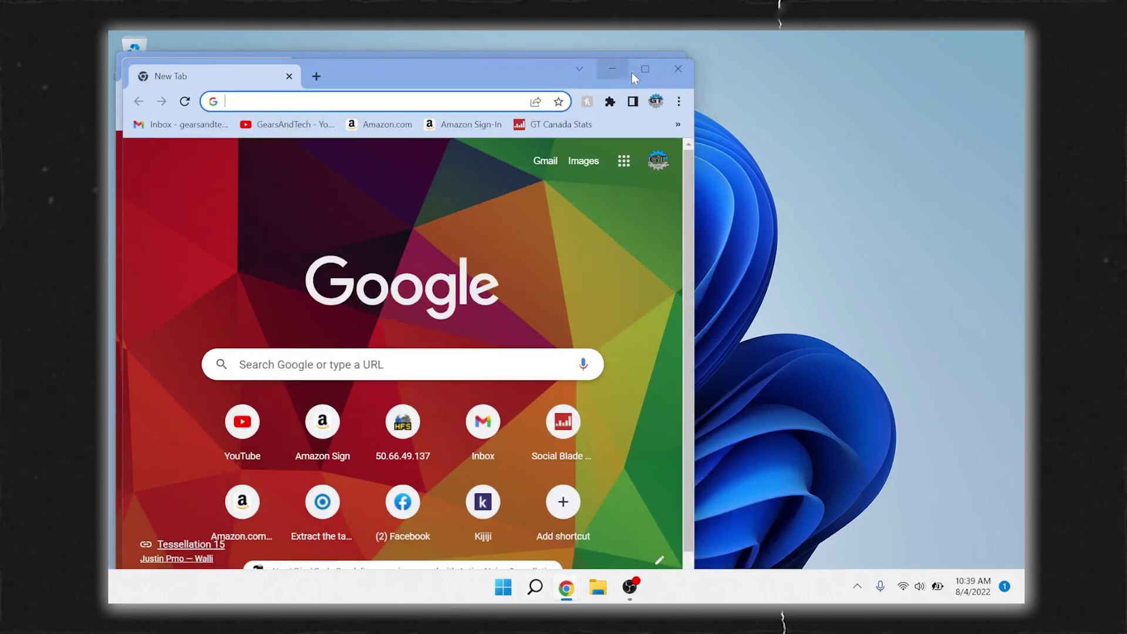
click(624, 73)
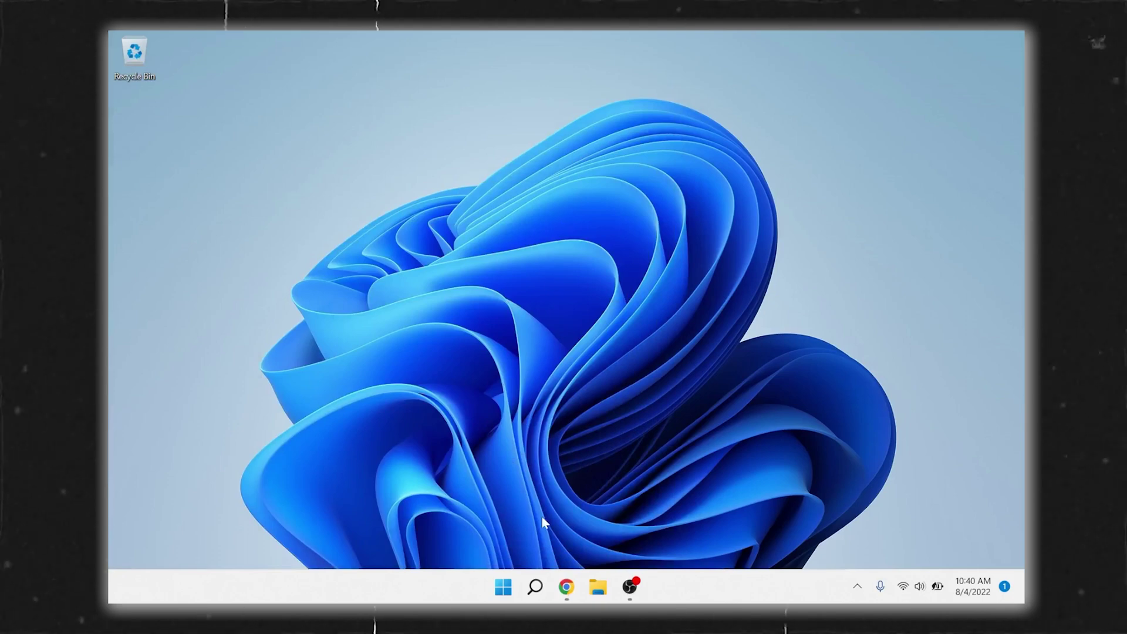
mouse_move(567, 597)
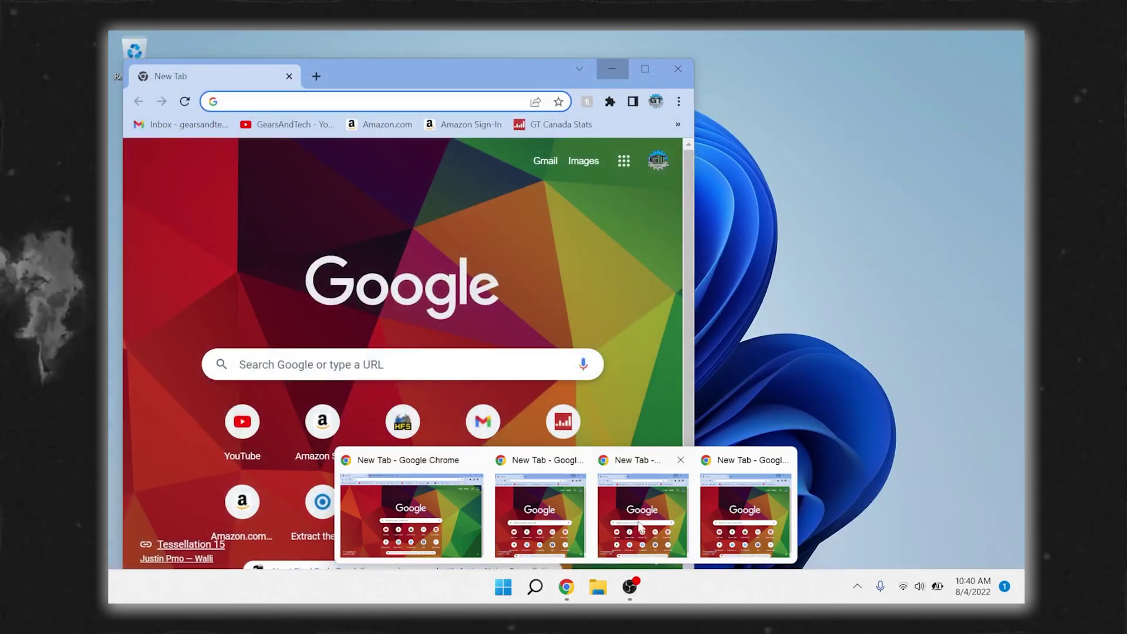
mouse_move(746, 530)
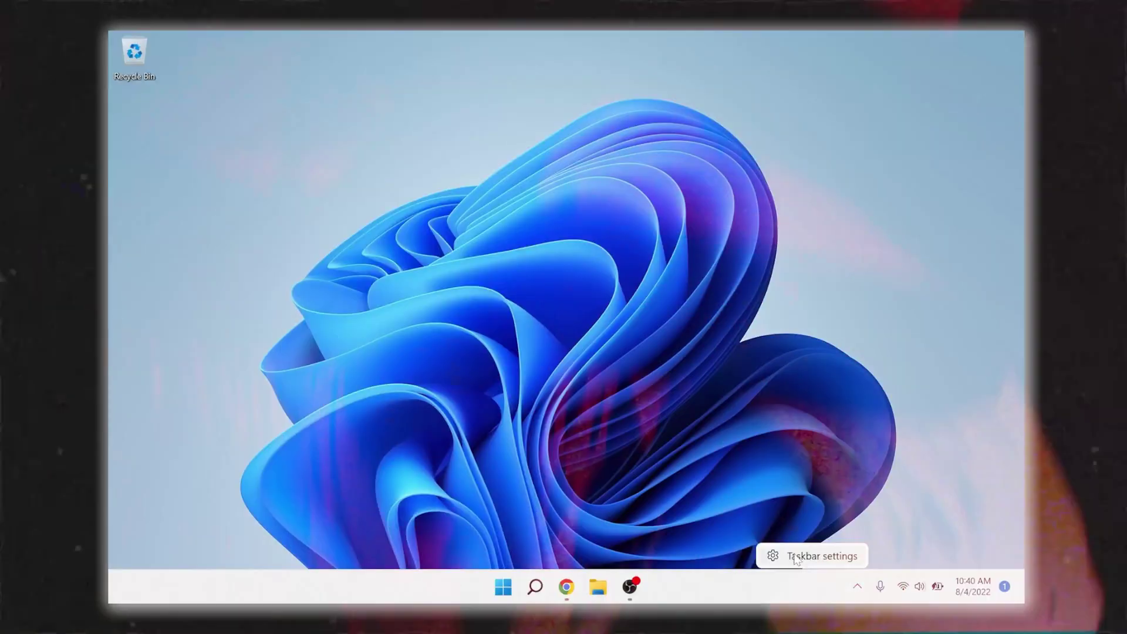
Open the taskbar settings and expand the taskbar behaviors options
click(795, 556)
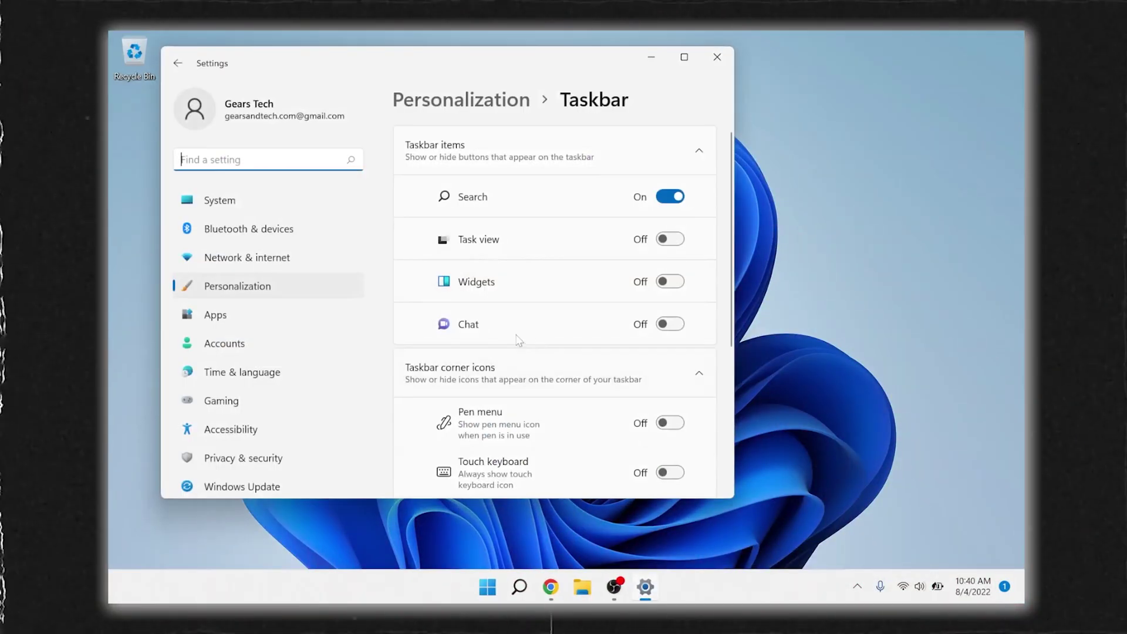
scroll(519, 341, down, 5)
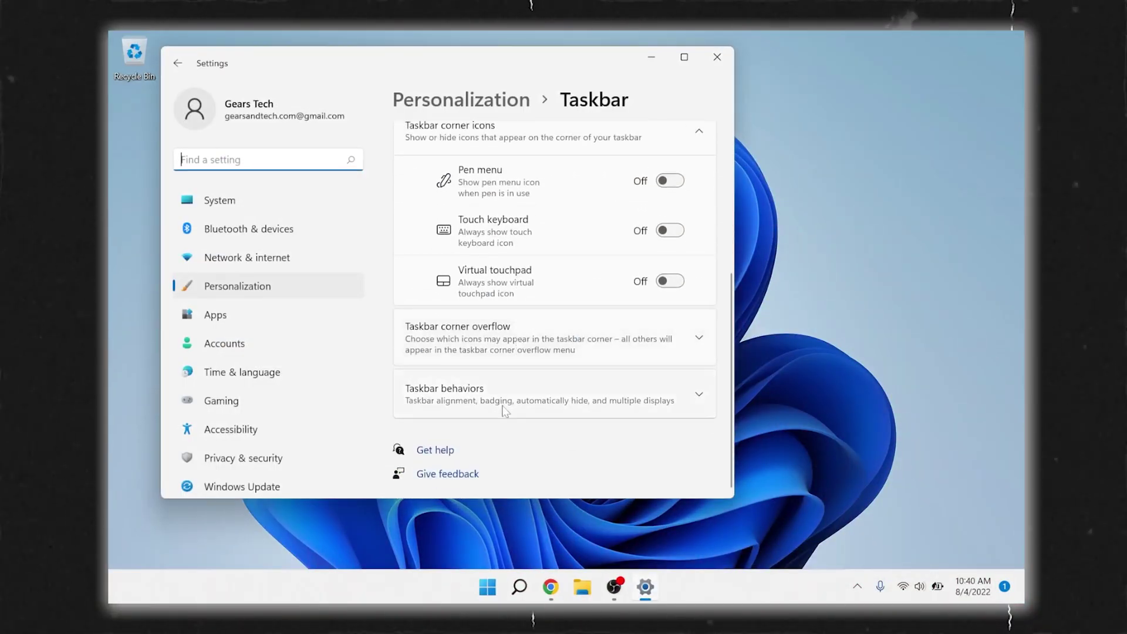
click(516, 402)
scroll(581, 353, down, 3)
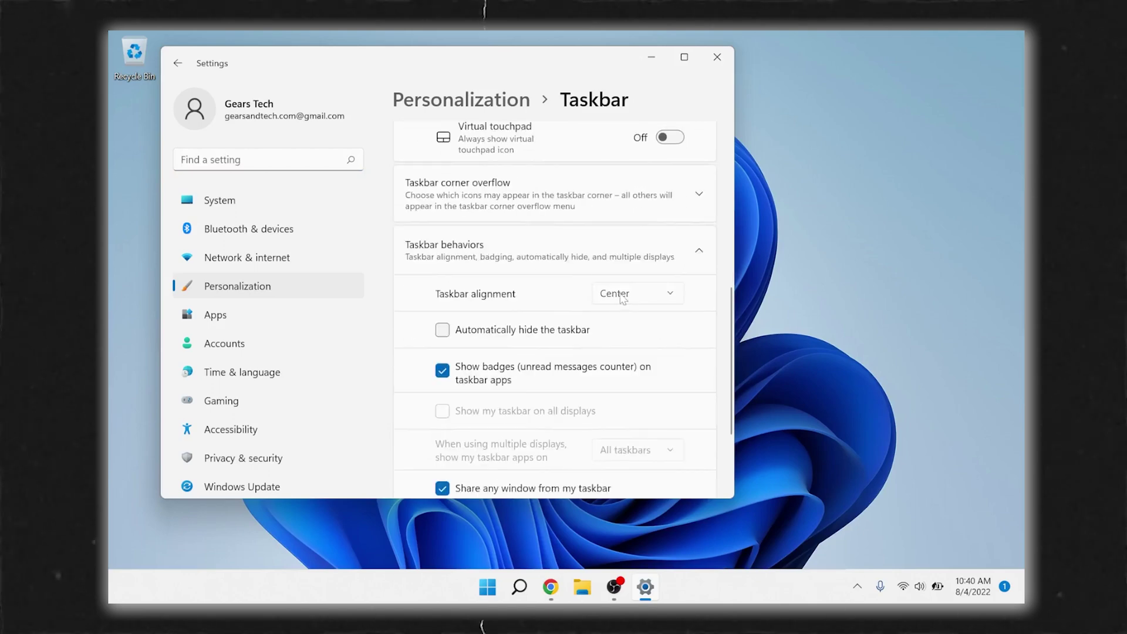
Set the taskbar alignment to Left and close the settings window
scroll(520, 295, down, 2)
scroll(521, 295, up, 5)
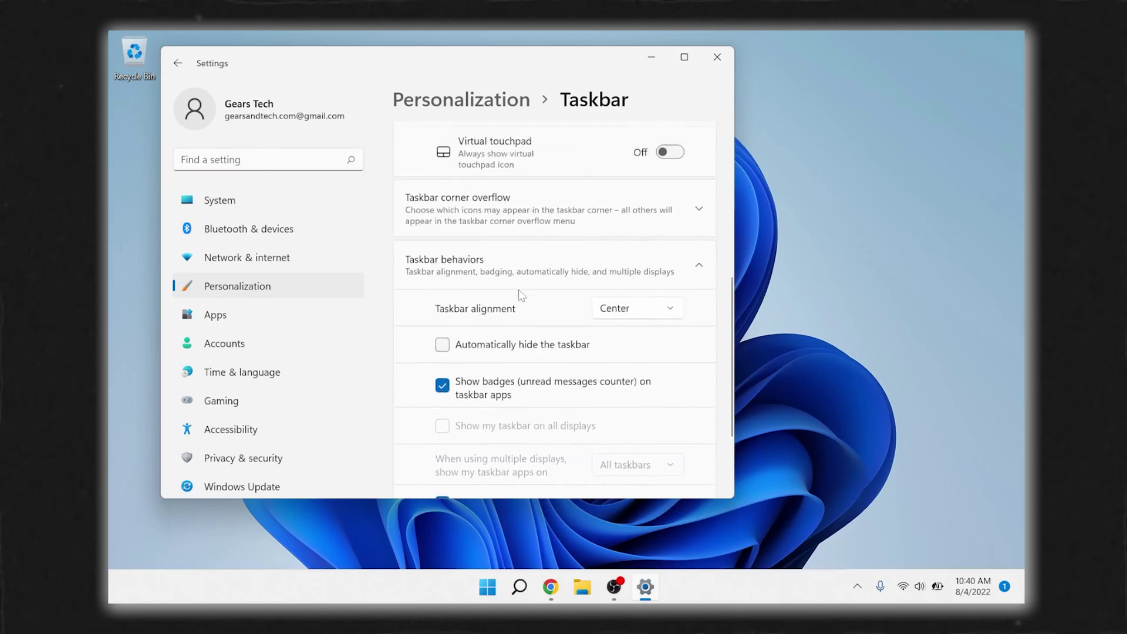
scroll(519, 292, up, 4)
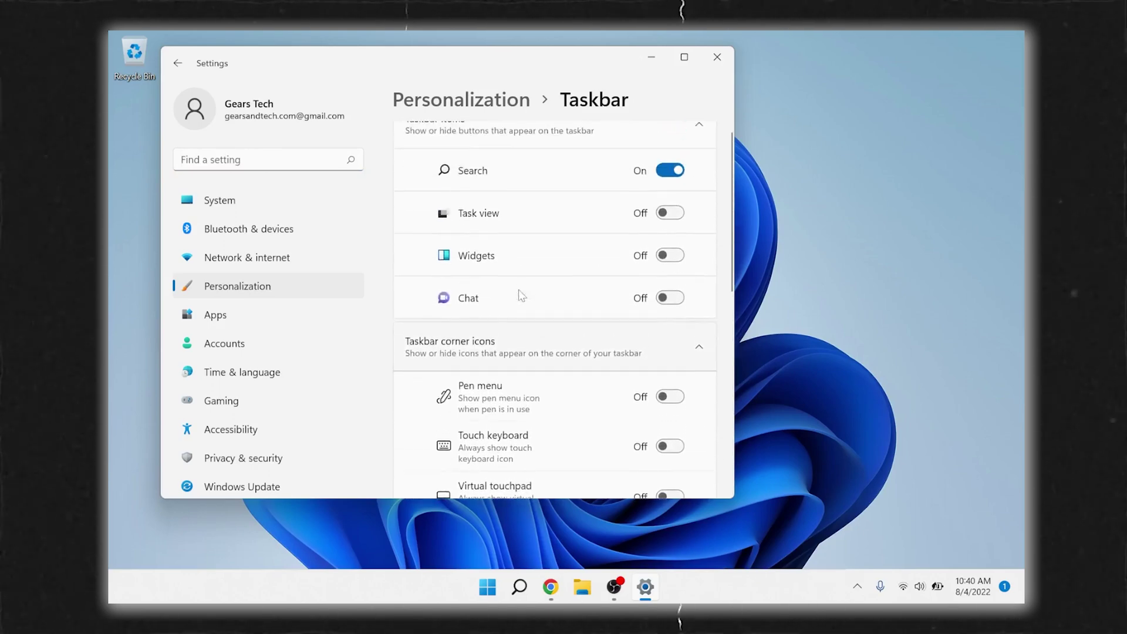
scroll(519, 291, down, 5)
scroll(520, 294, down, 3)
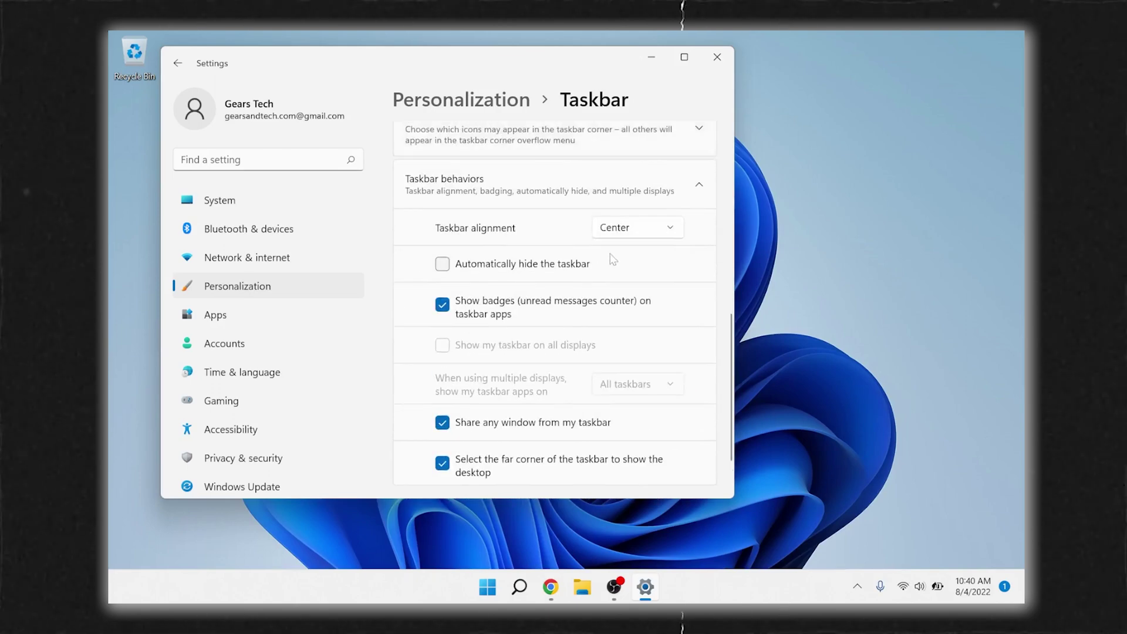
click(616, 204)
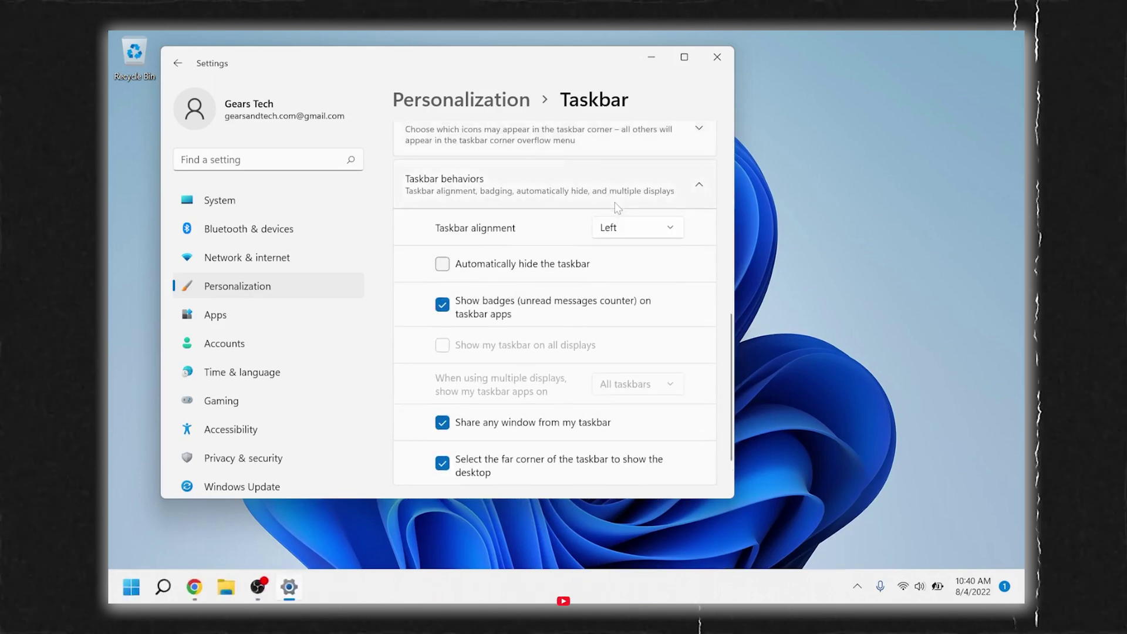
click(715, 63)
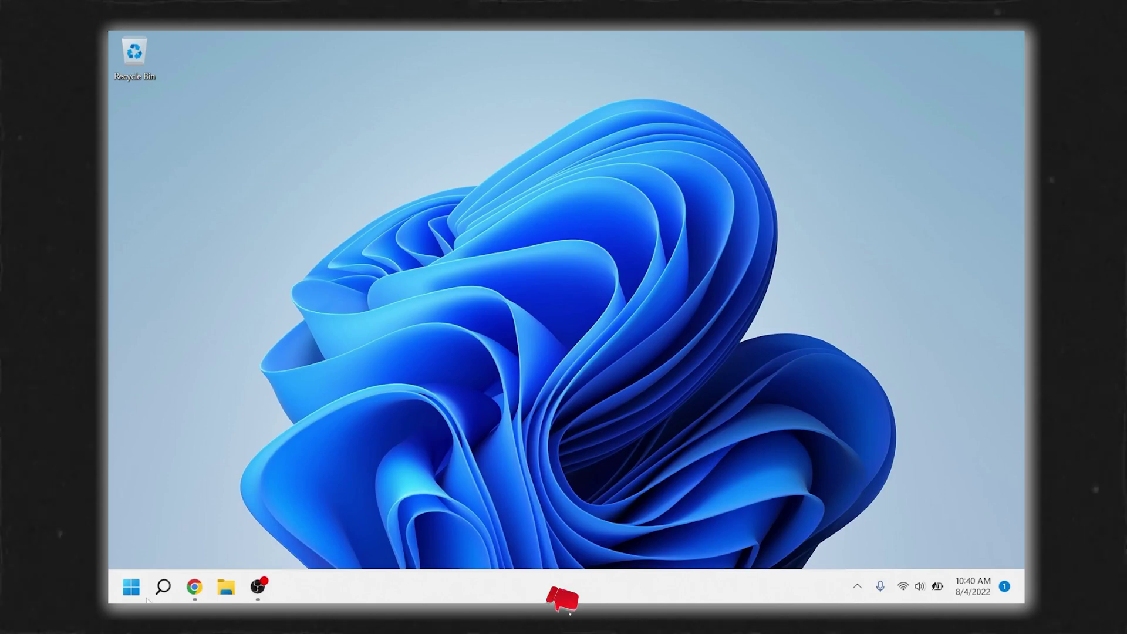
Check the Start menu's pinned apps and full app list, and close it
click(131, 587)
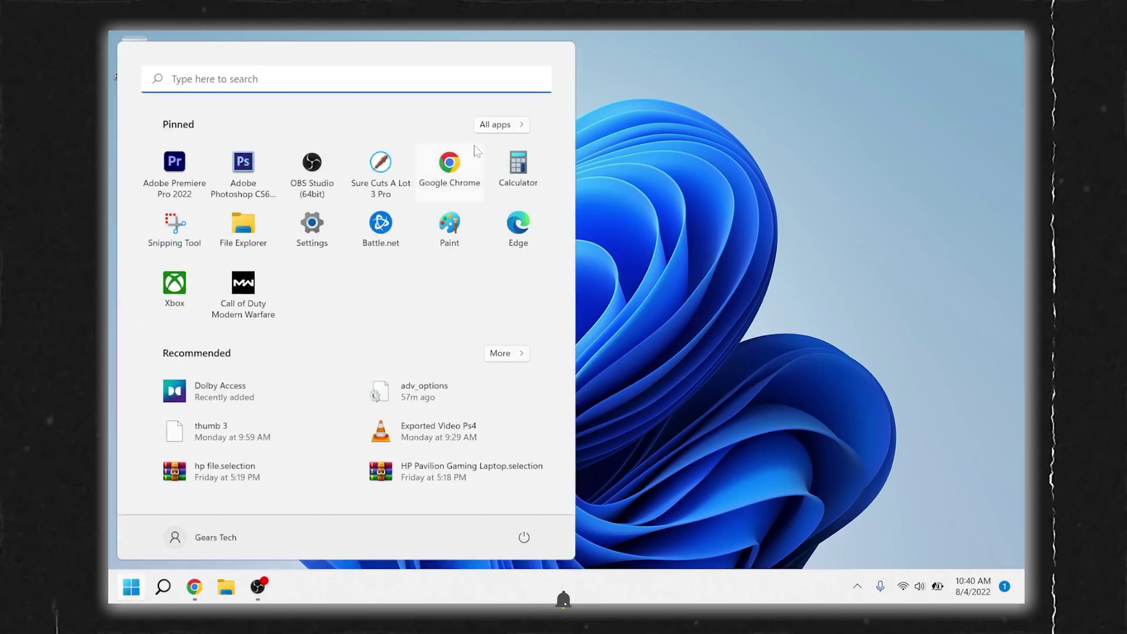
click(496, 124)
click(496, 124)
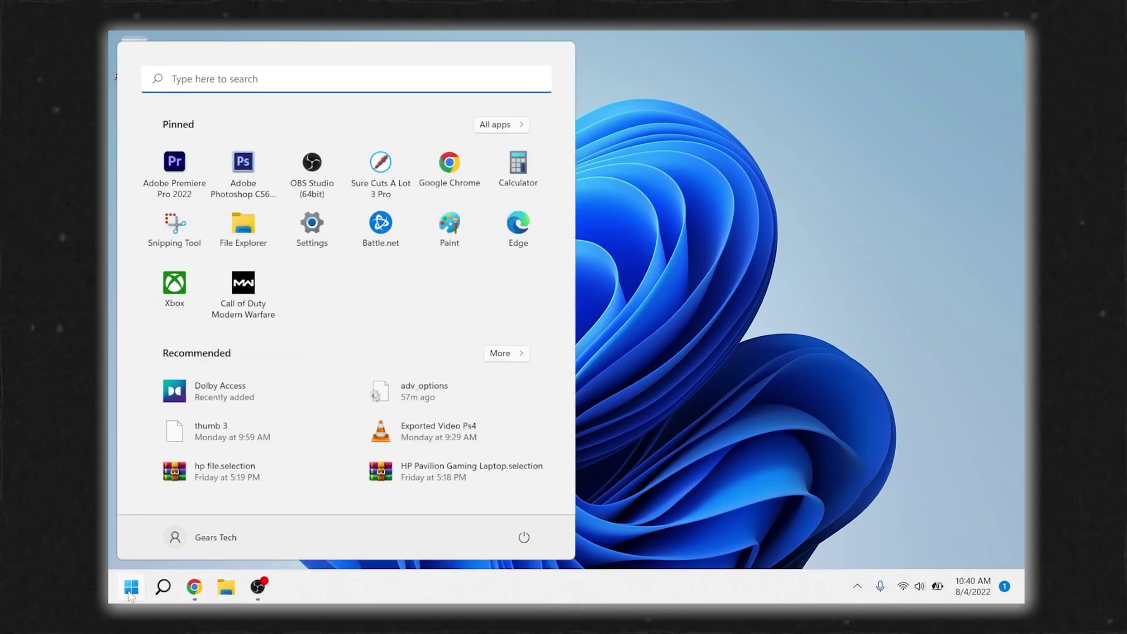
key(Escape)
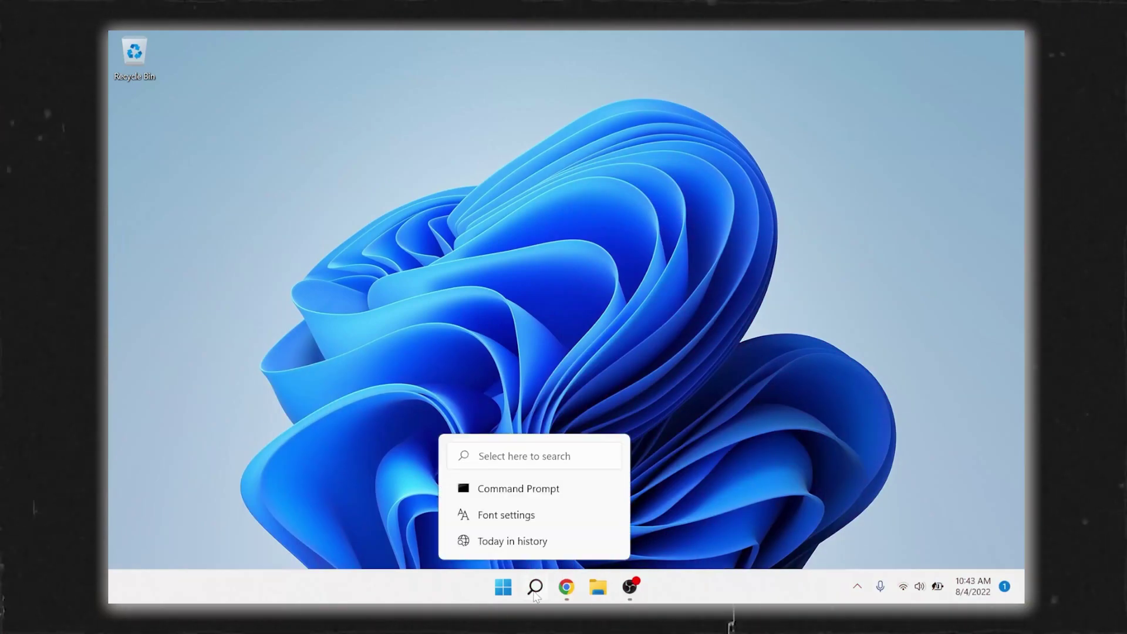
click(535, 591)
text(restore)
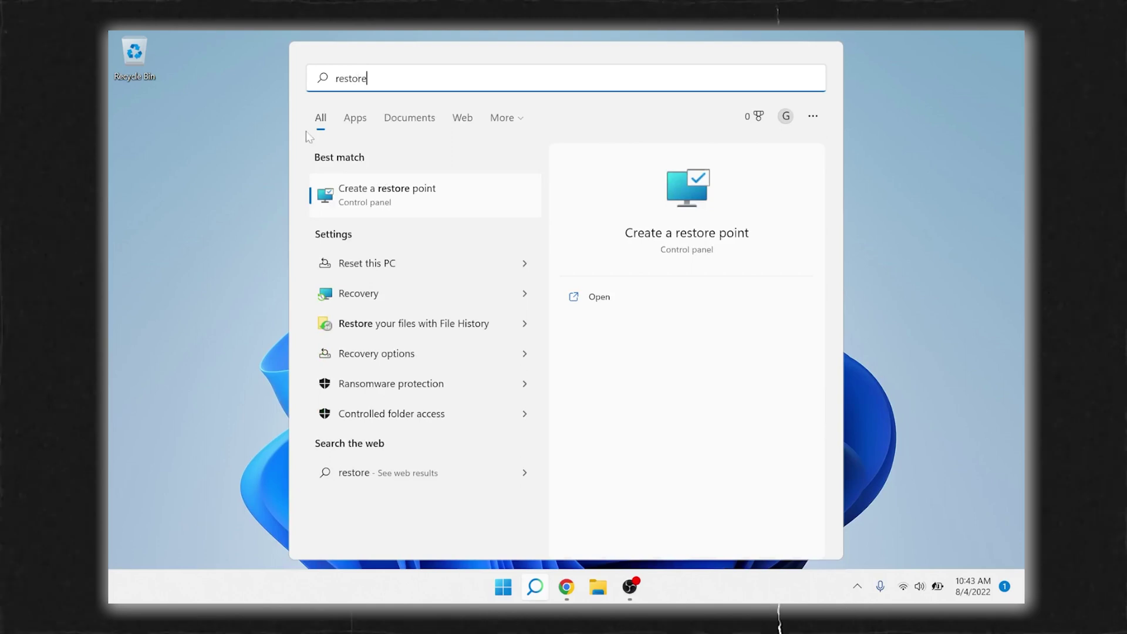
click(952, 230)
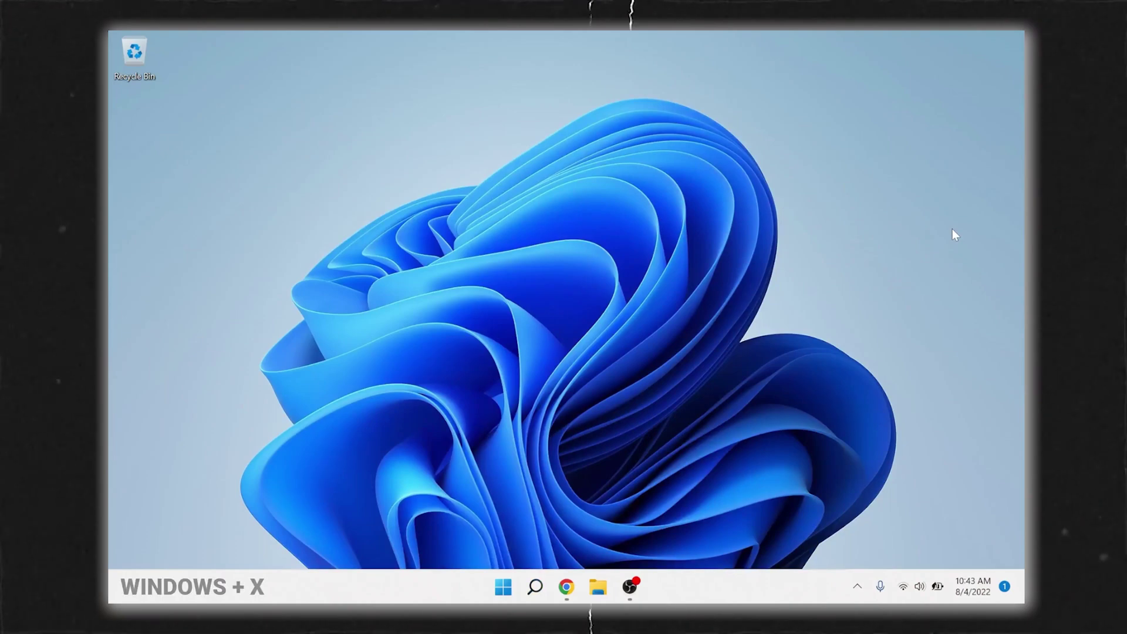
Search Windows for "restore", open the Create a restore point settings and move the dialog toward the middle of the desktop
key(super+x)
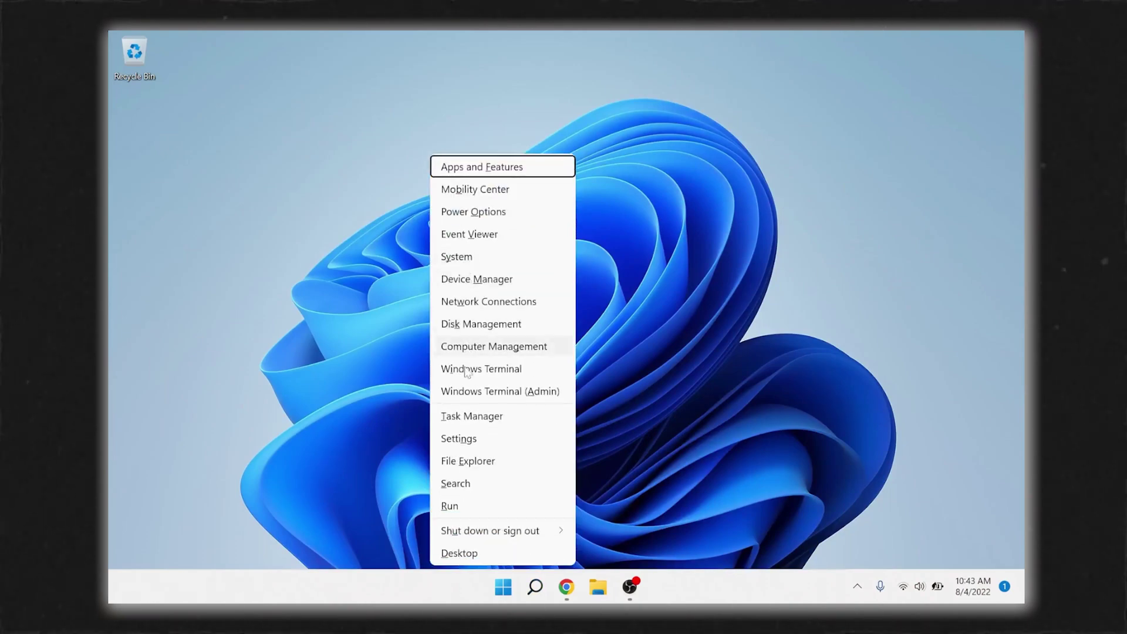
click(456, 485)
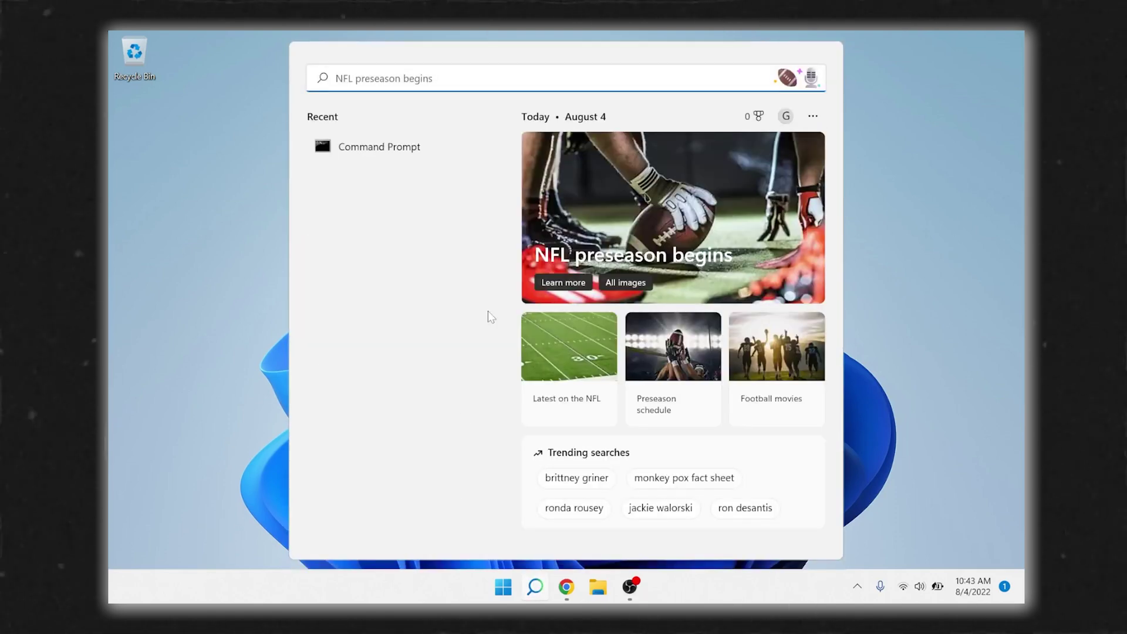
text(restore)
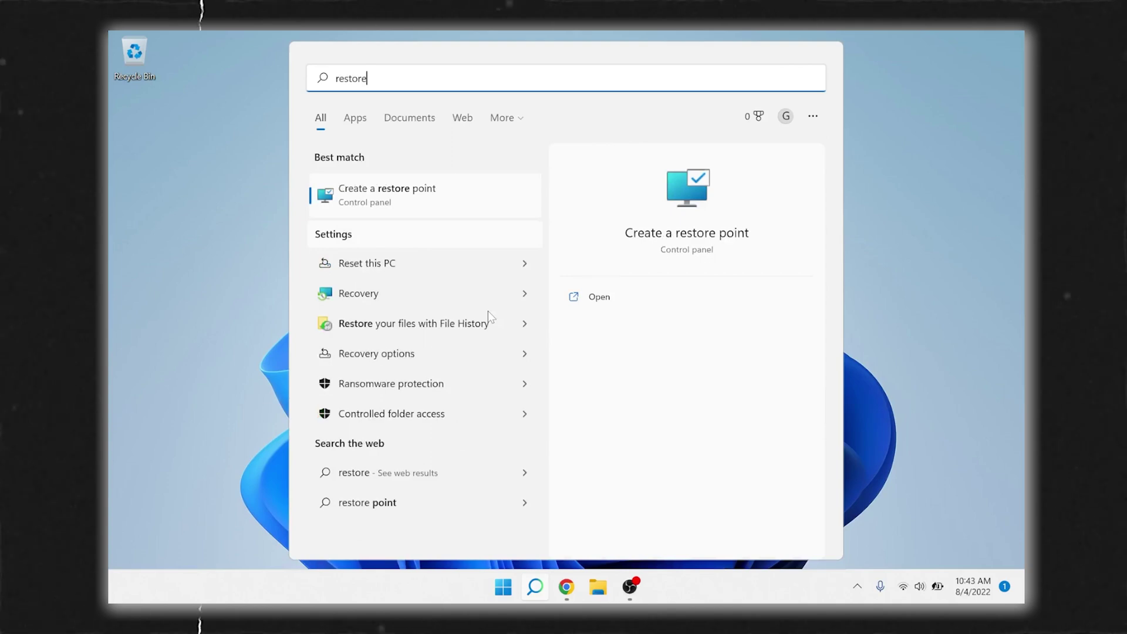
click(352, 188)
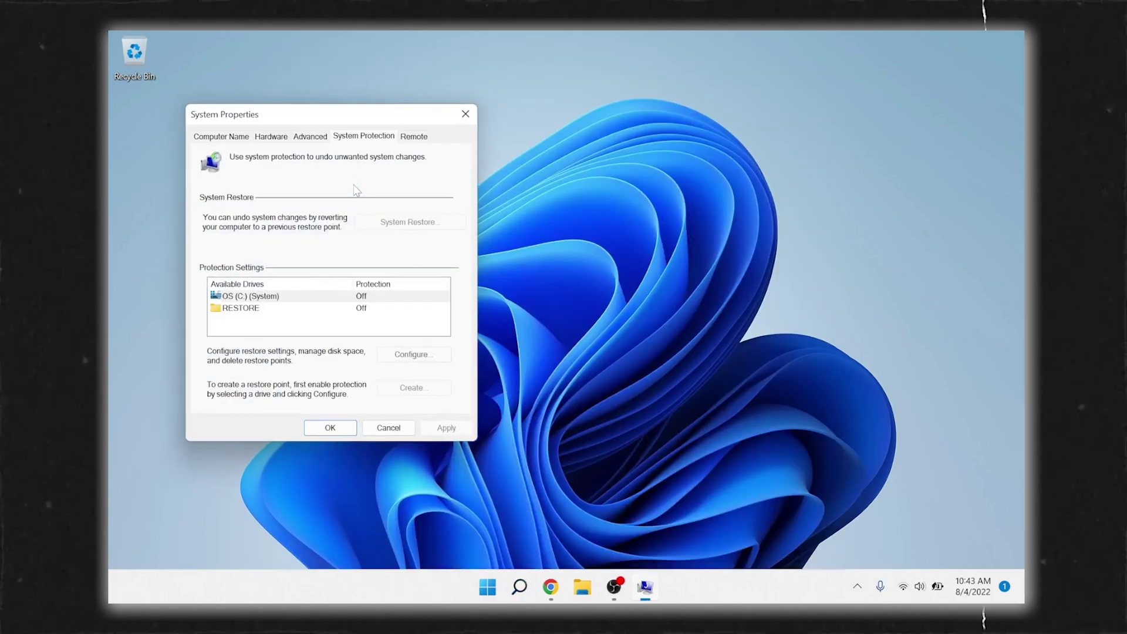
drag(293, 114, 466, 104)
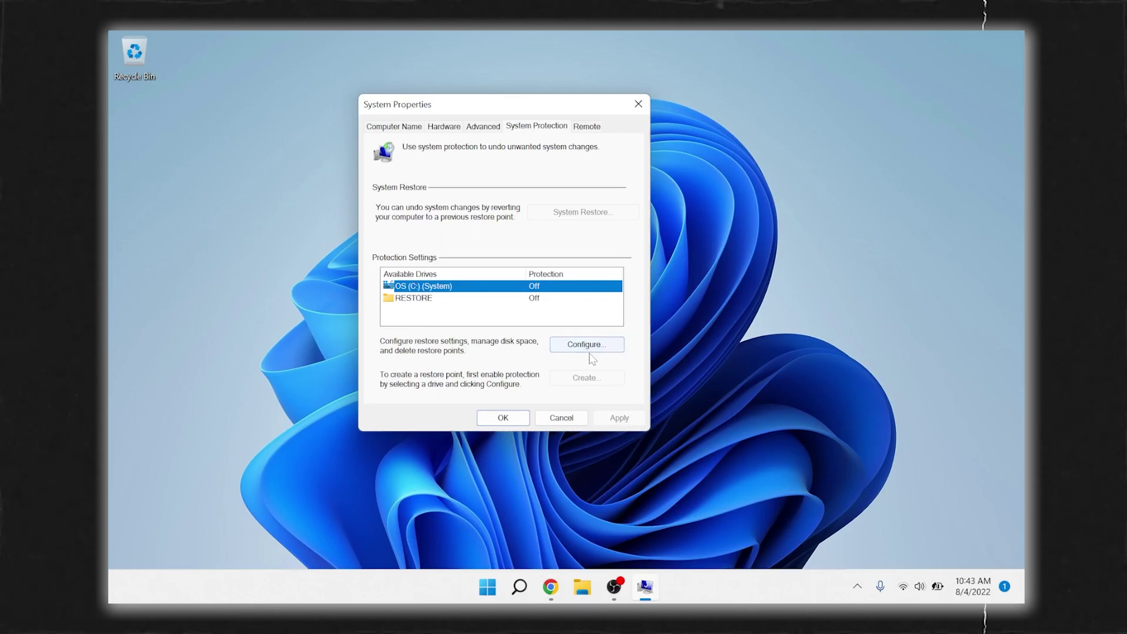
Turn on system protection for the OS (C:) drive with a maximum disk space usage of 9% (83.99 GB)
click(522, 418)
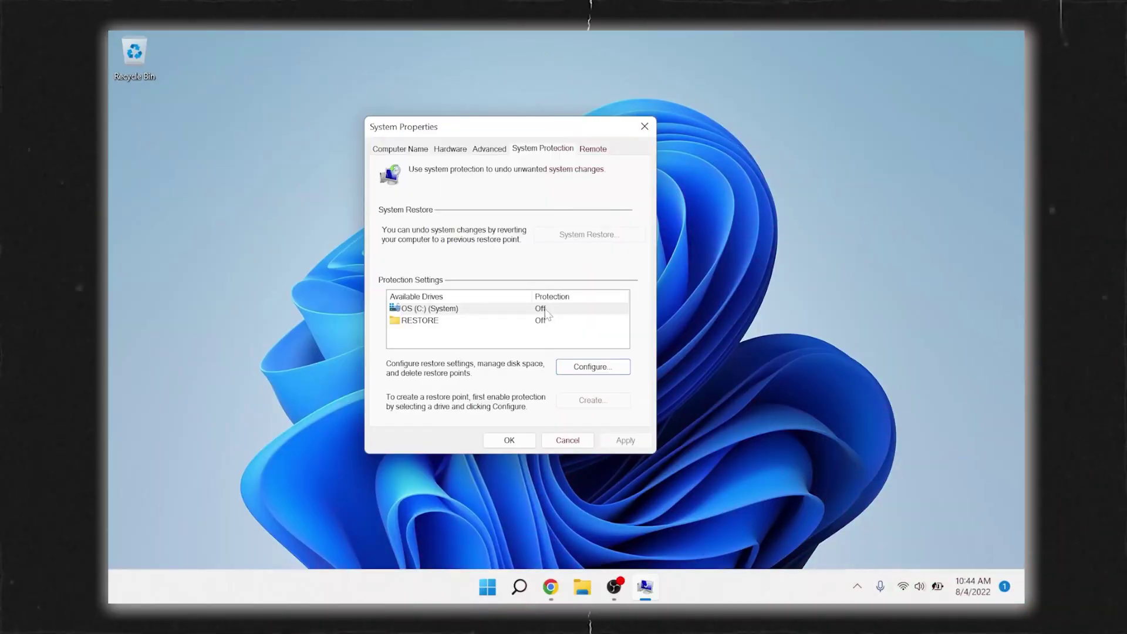
click(576, 368)
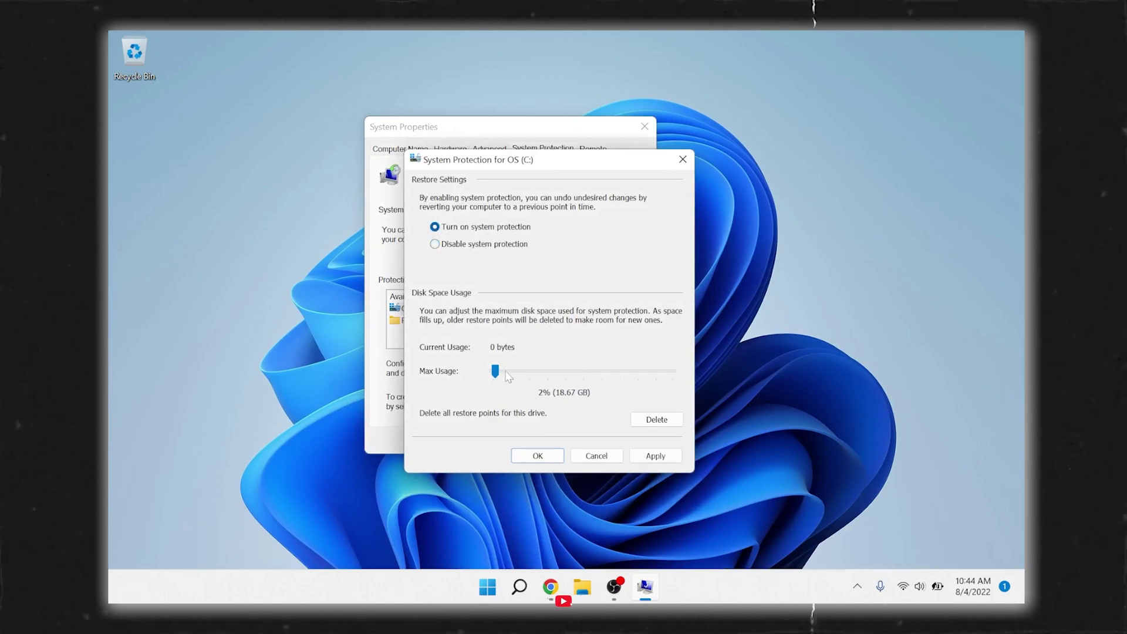
drag(502, 373, 512, 377)
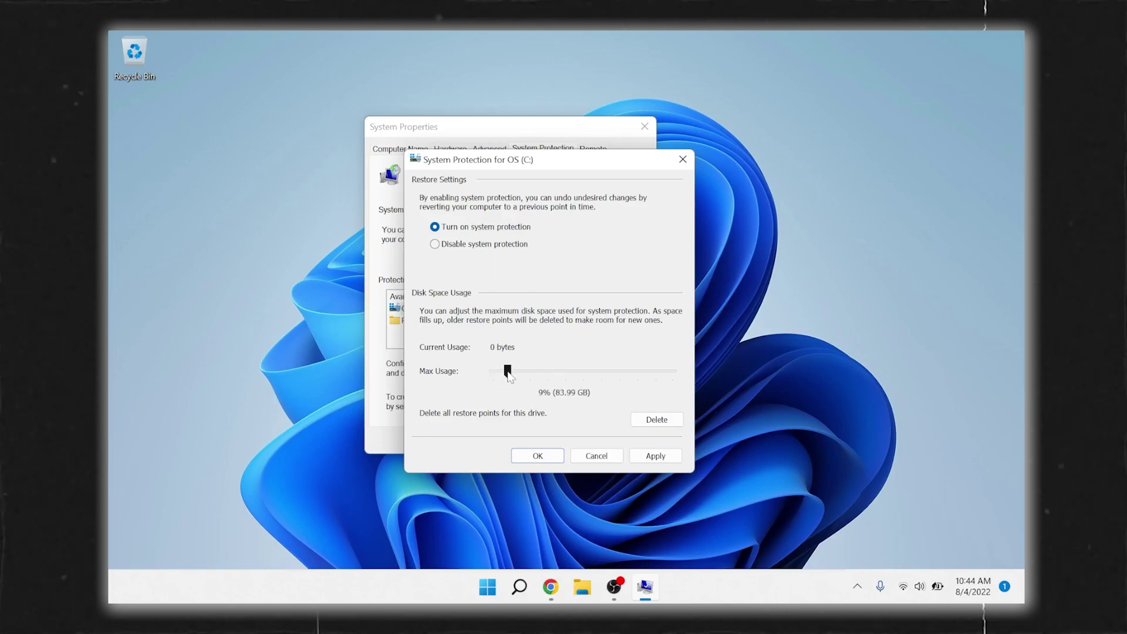
drag(509, 380, 509, 380)
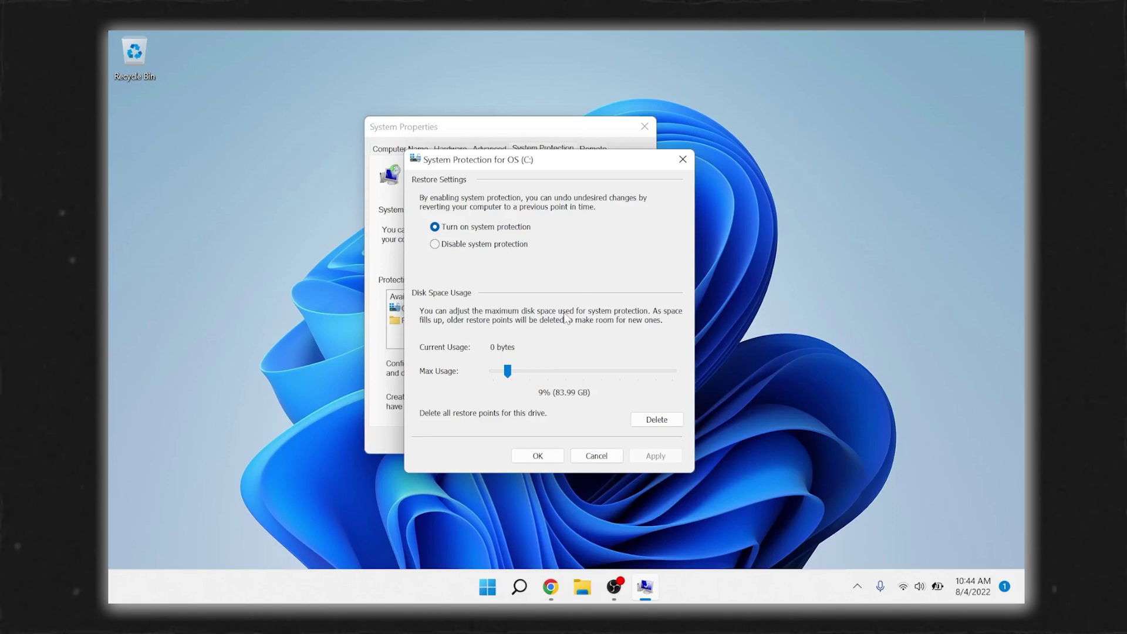
click(551, 457)
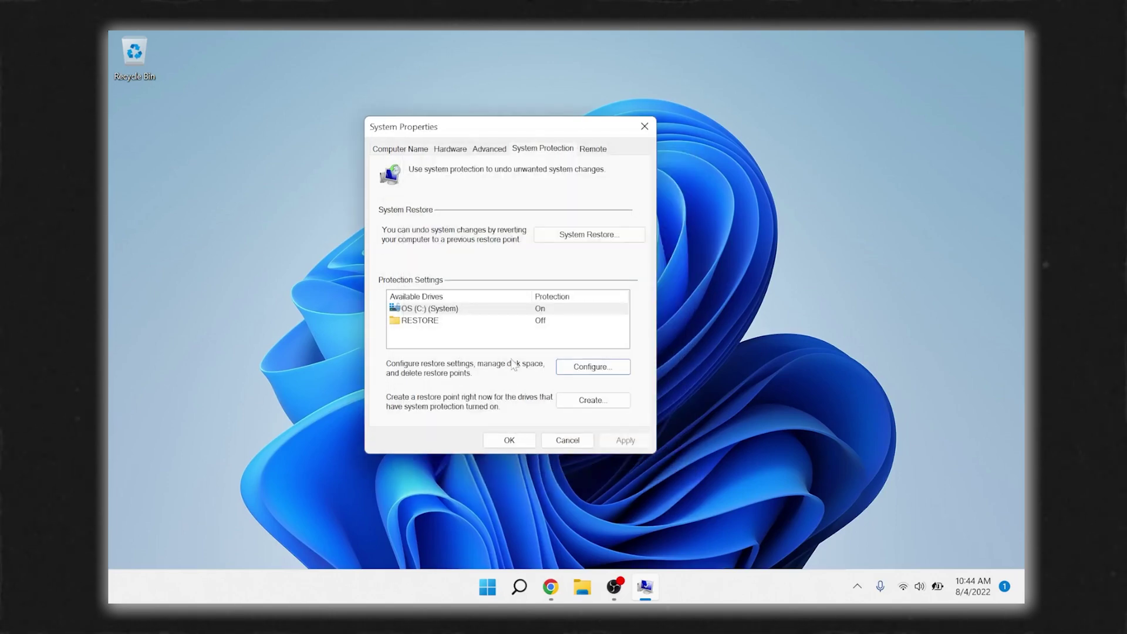
Create a restore point with a description beginning "Before I made System", and close the System Properties dialog
click(485, 321)
key(Up)
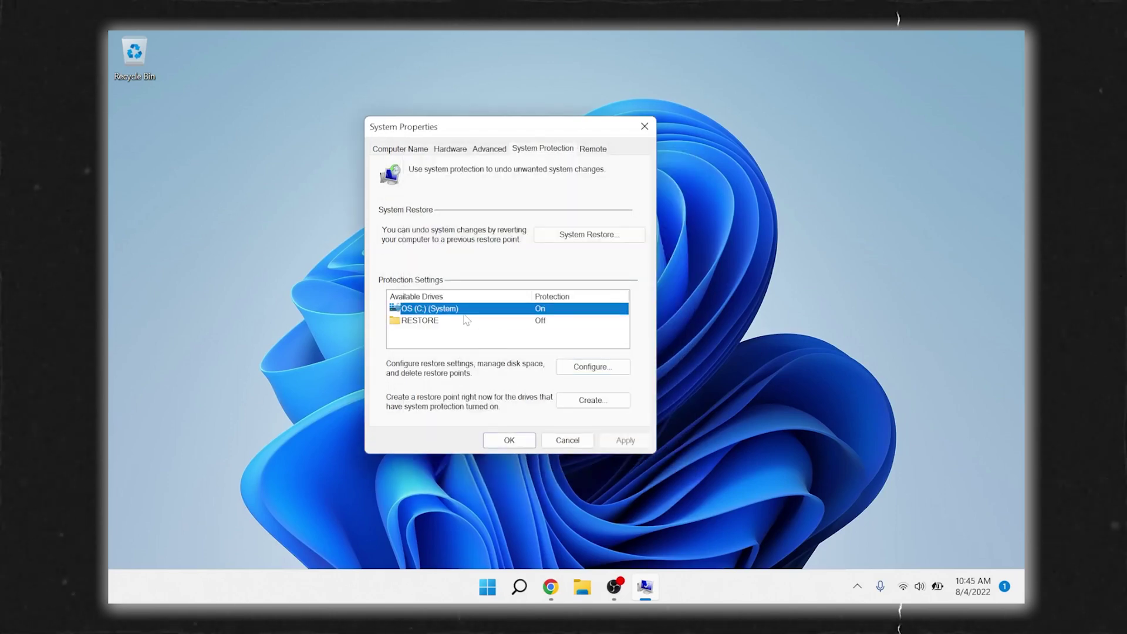
click(584, 404)
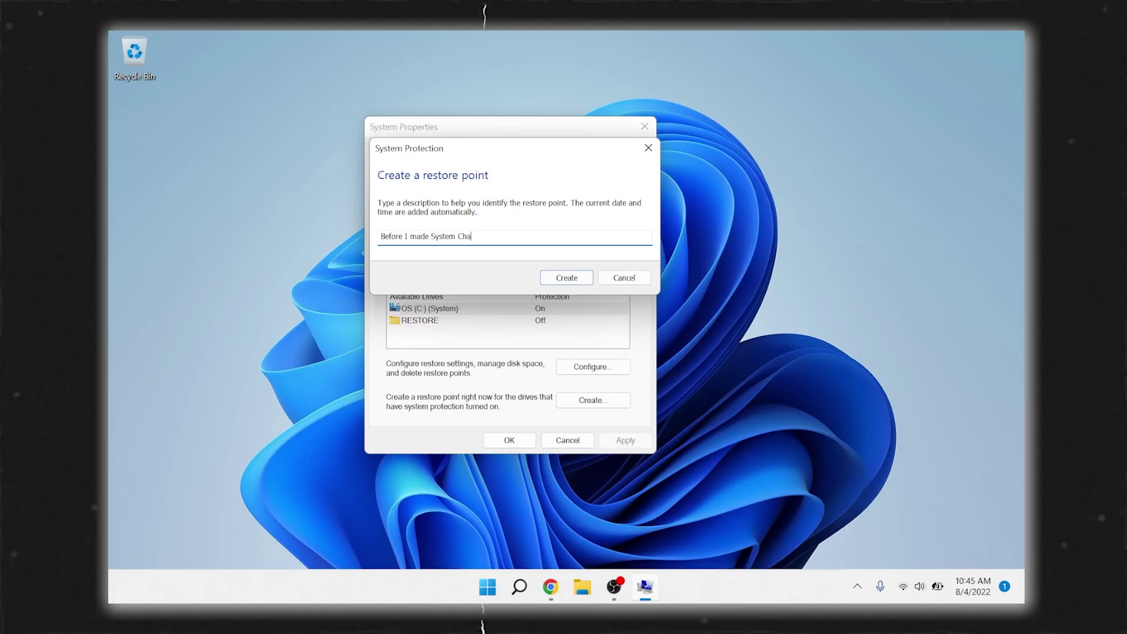
click(568, 279)
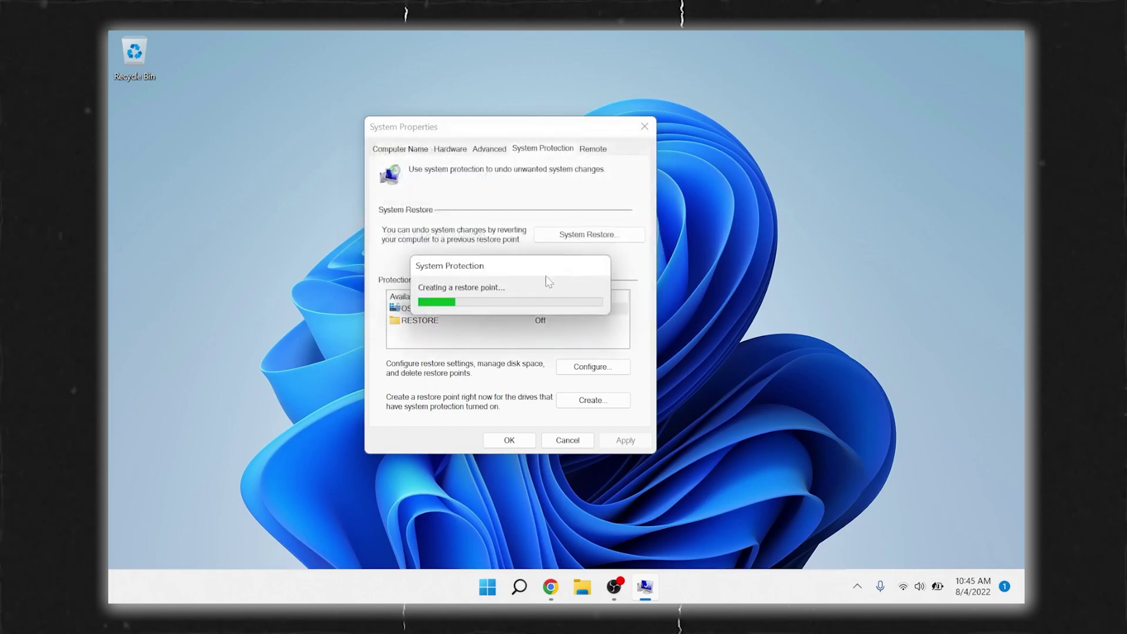
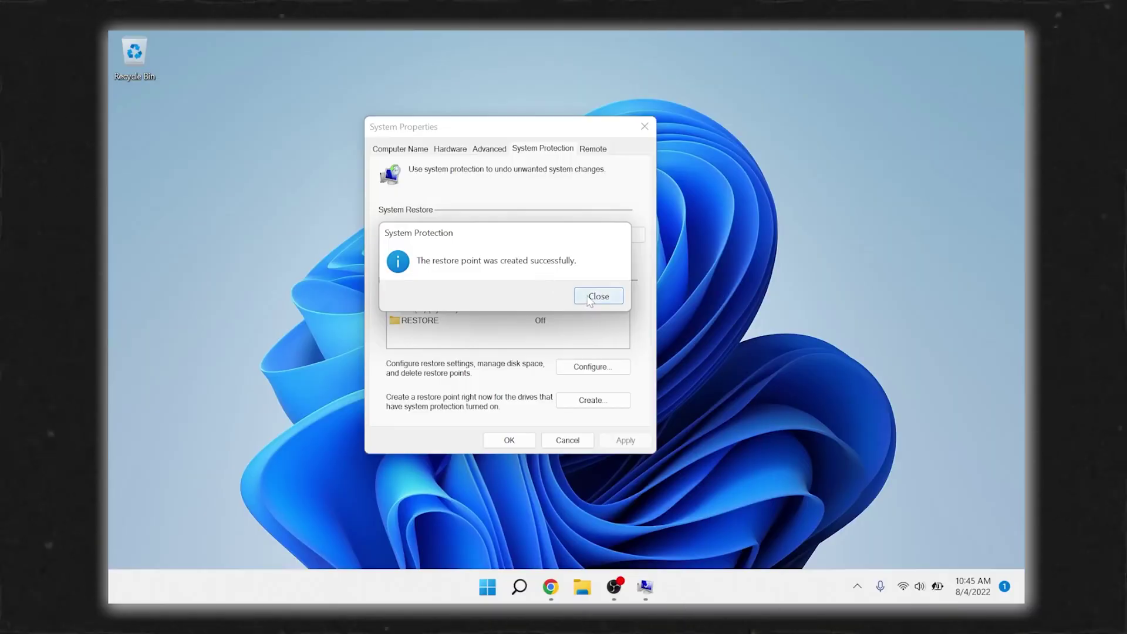
click(598, 296)
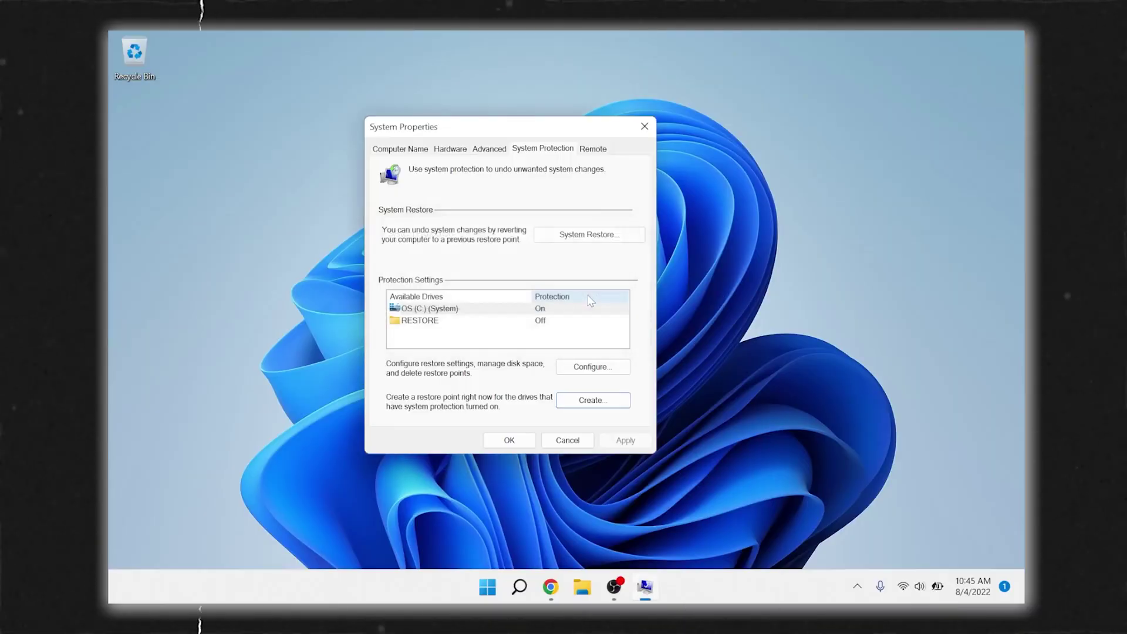
click(509, 441)
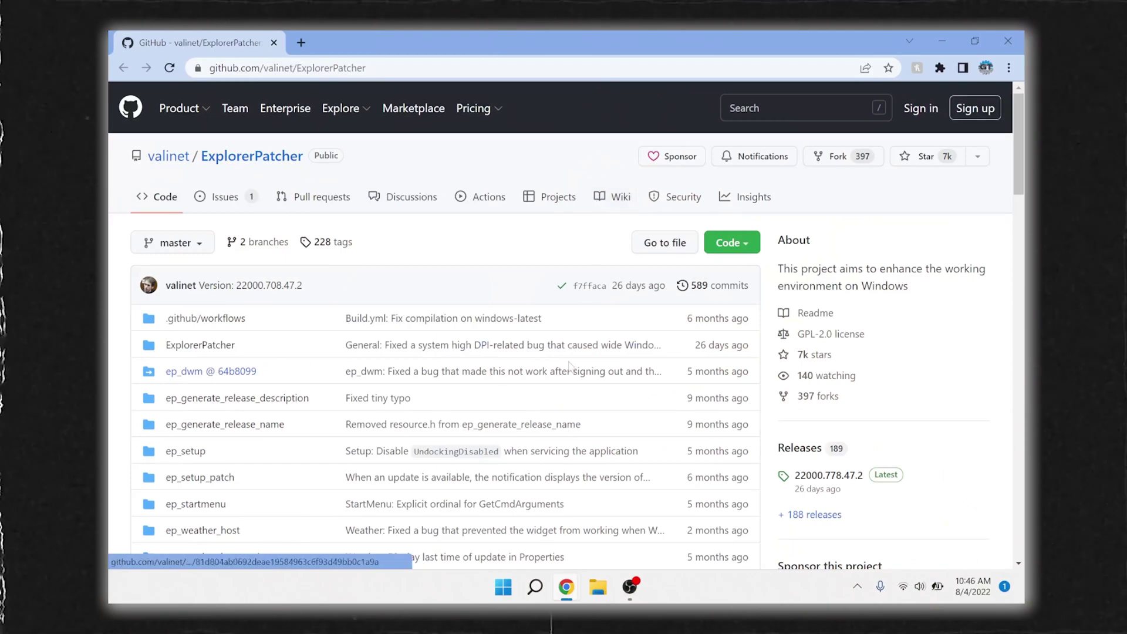
Download the setup program from the How to section of the ExplorerPatcher README, run ep_setup.exe and minimize the browser
scroll(536, 352, down, 3)
scroll(536, 397, down, 2)
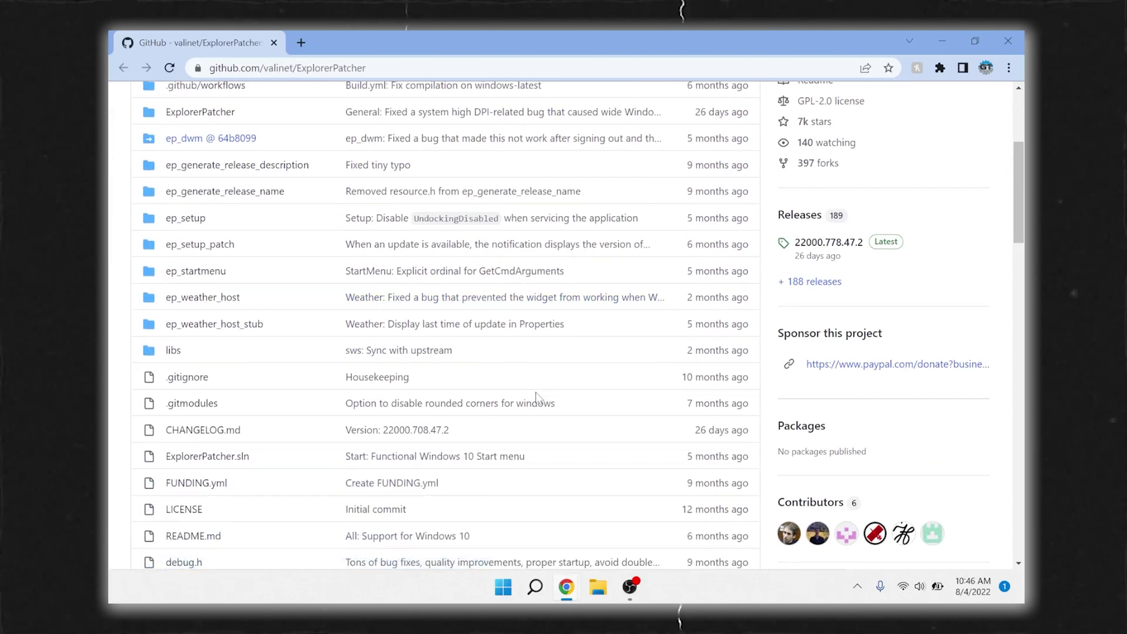
scroll(536, 397, down, 5)
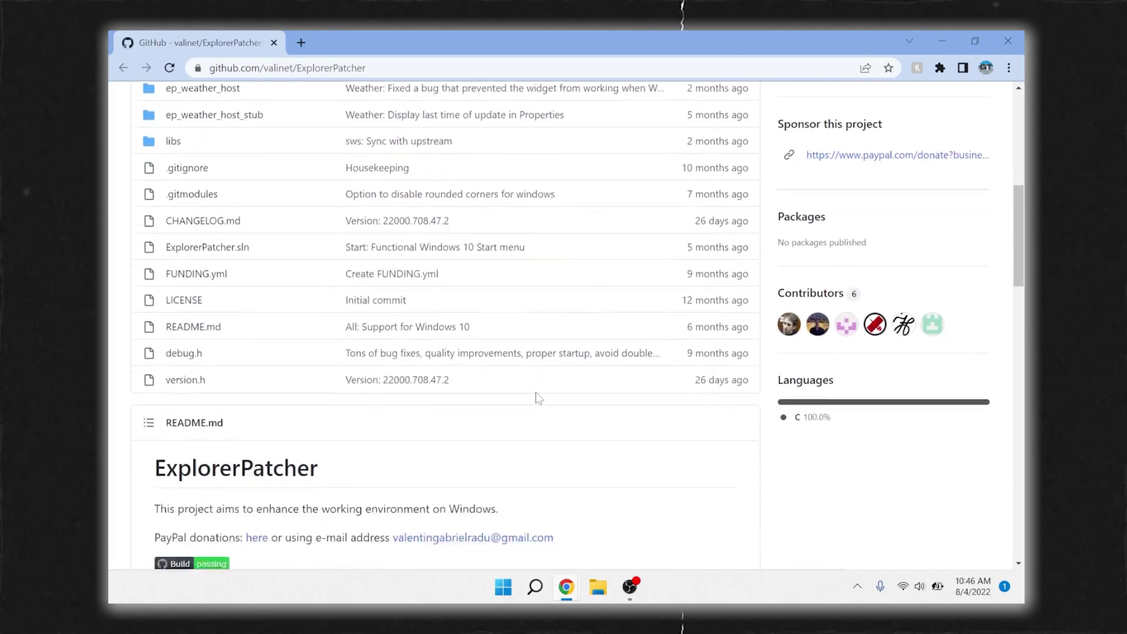
scroll(536, 397, down, 6)
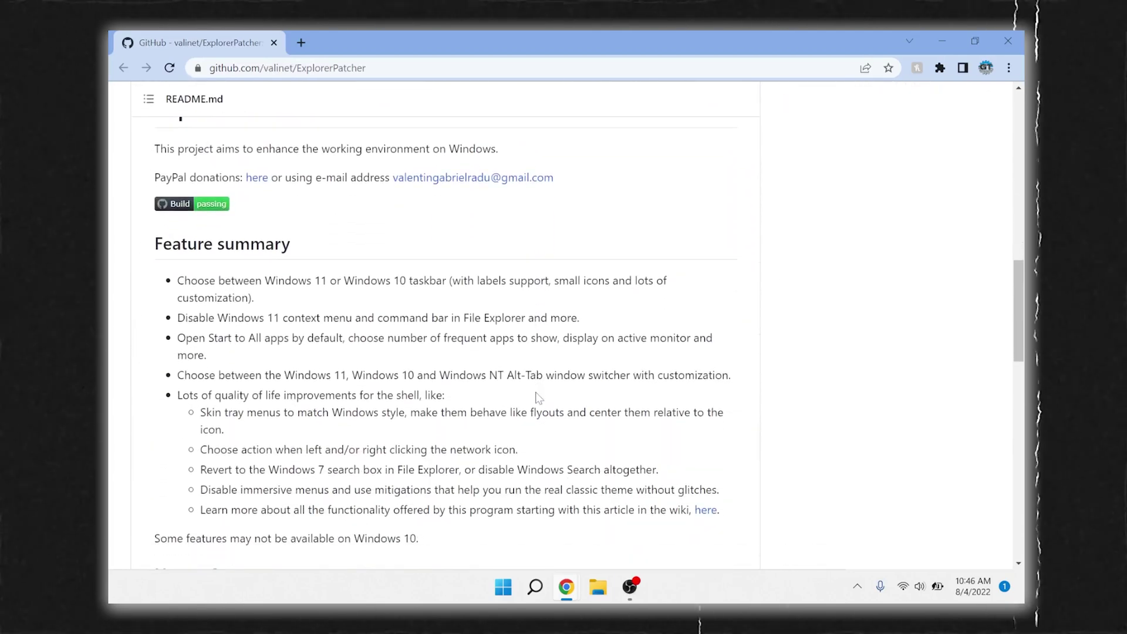
scroll(536, 397, down, 3)
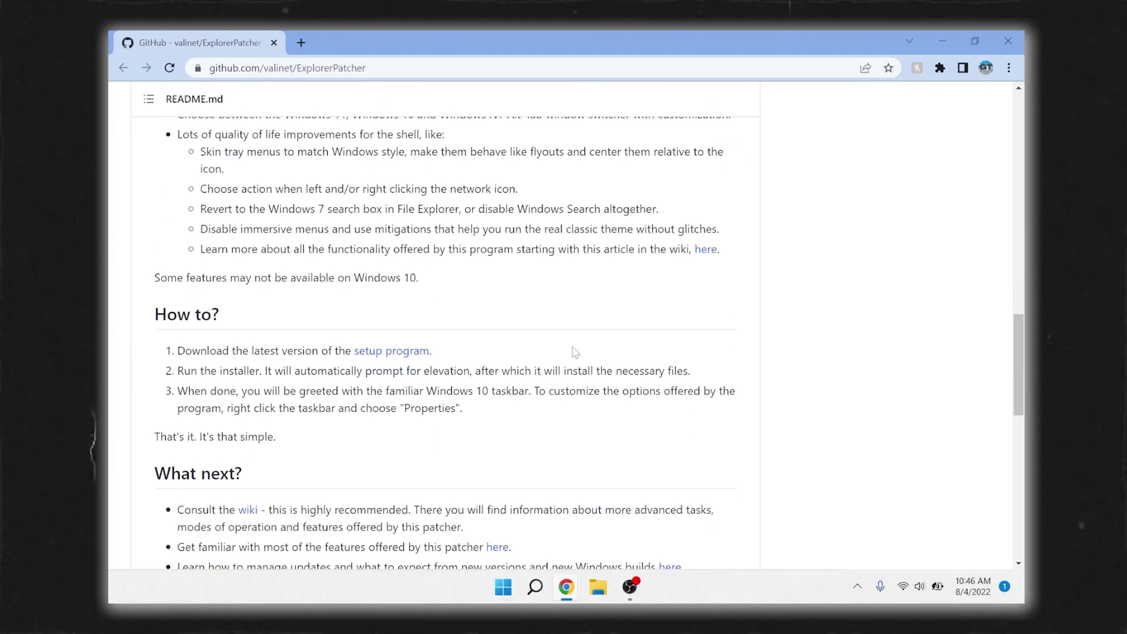
click(370, 356)
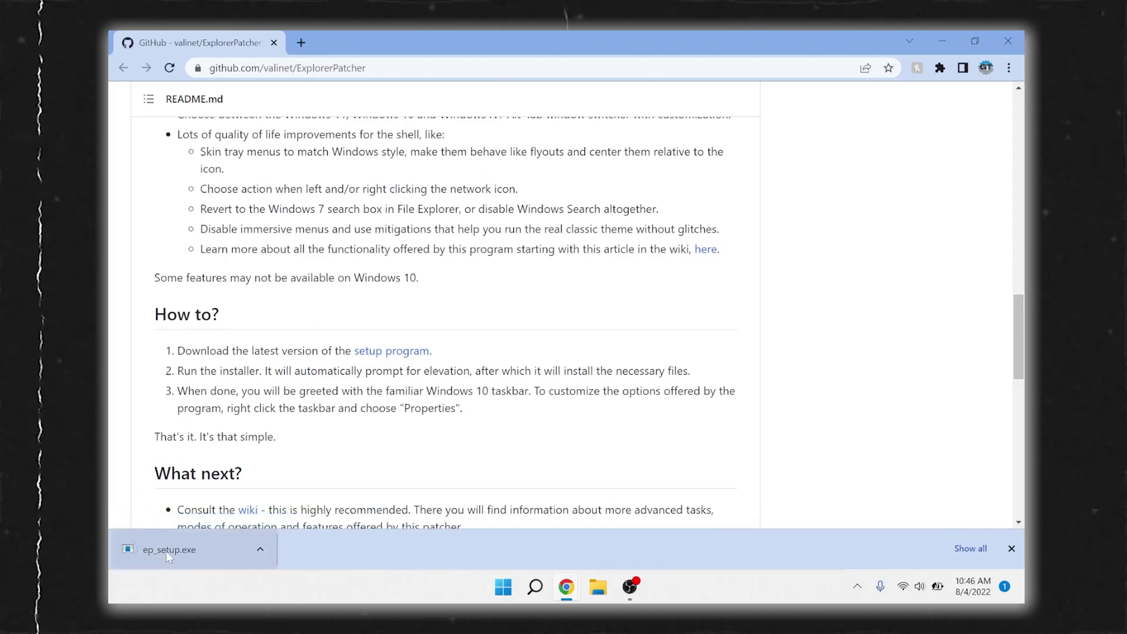
click(180, 551)
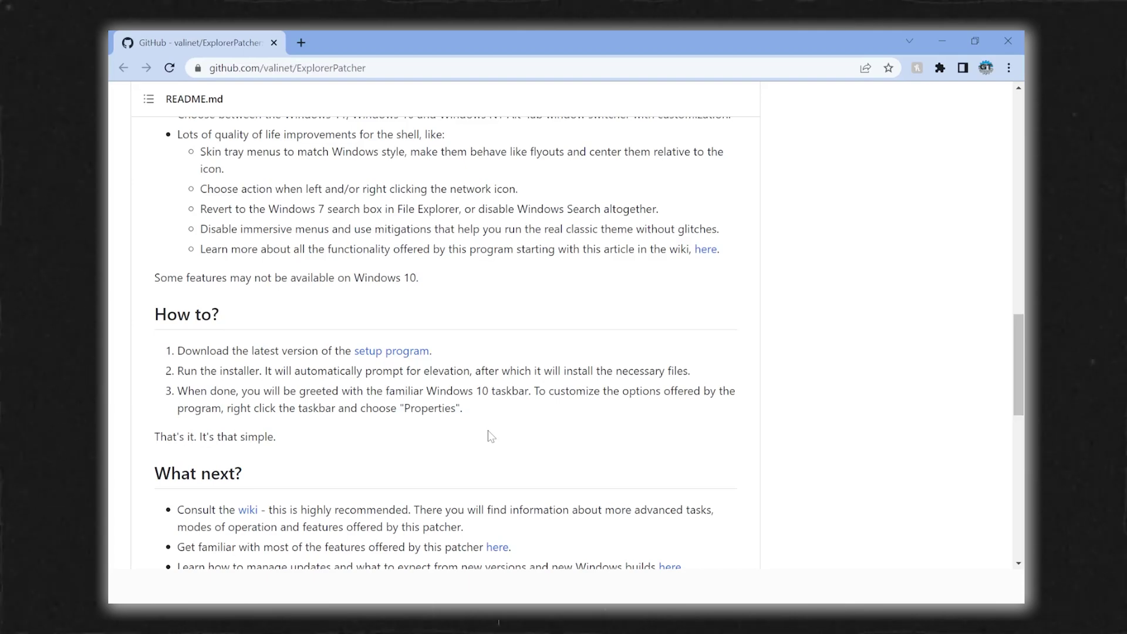
click(944, 43)
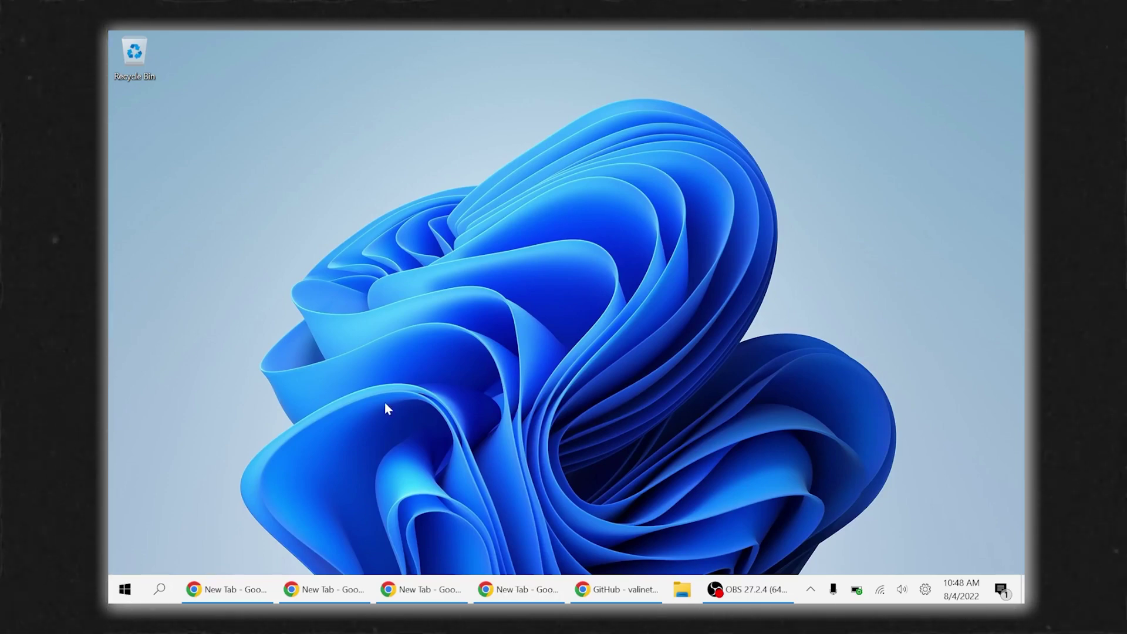
Close three of the New Tab Chrome windows and move the OBS taskbar button ahead of the Chrome buttons
mouse_move(228, 587)
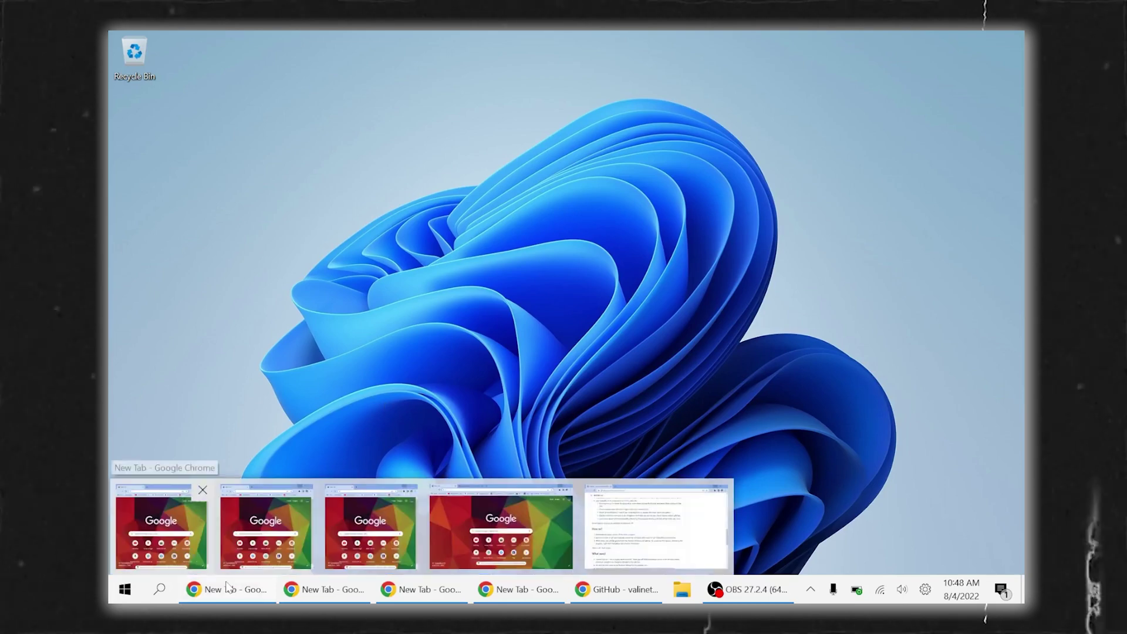
click(322, 592)
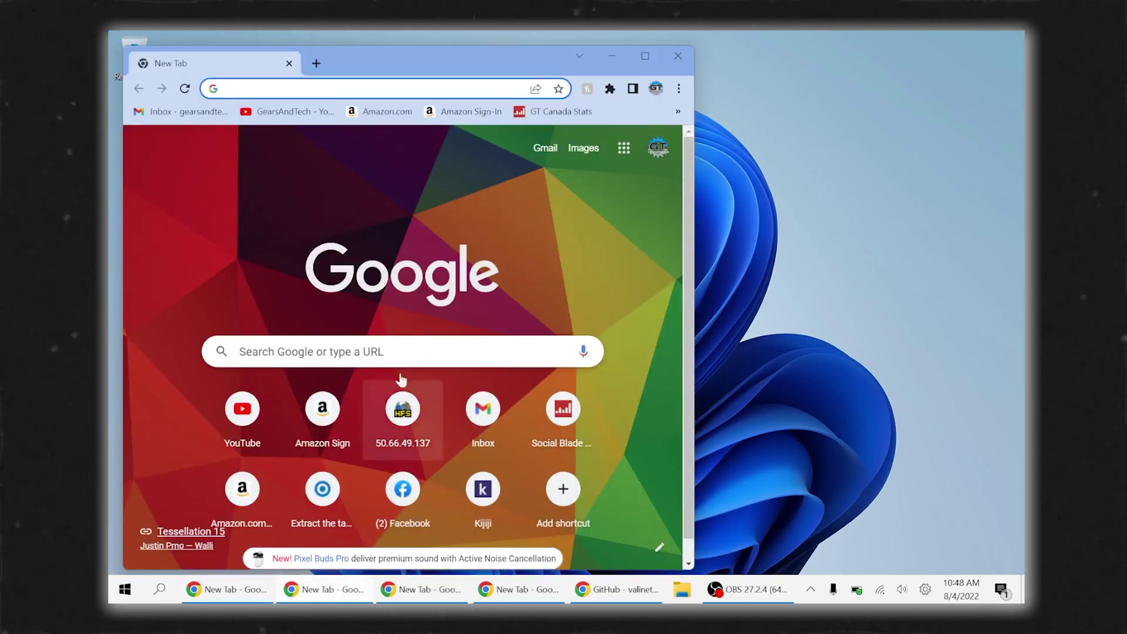
click(688, 55)
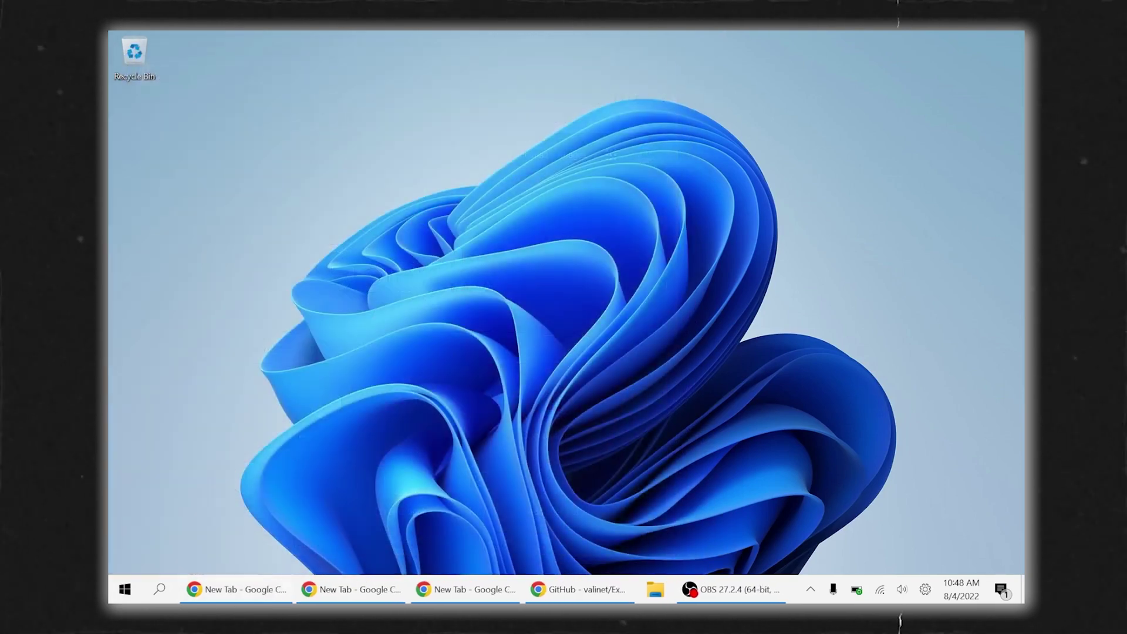
click(201, 592)
click(686, 56)
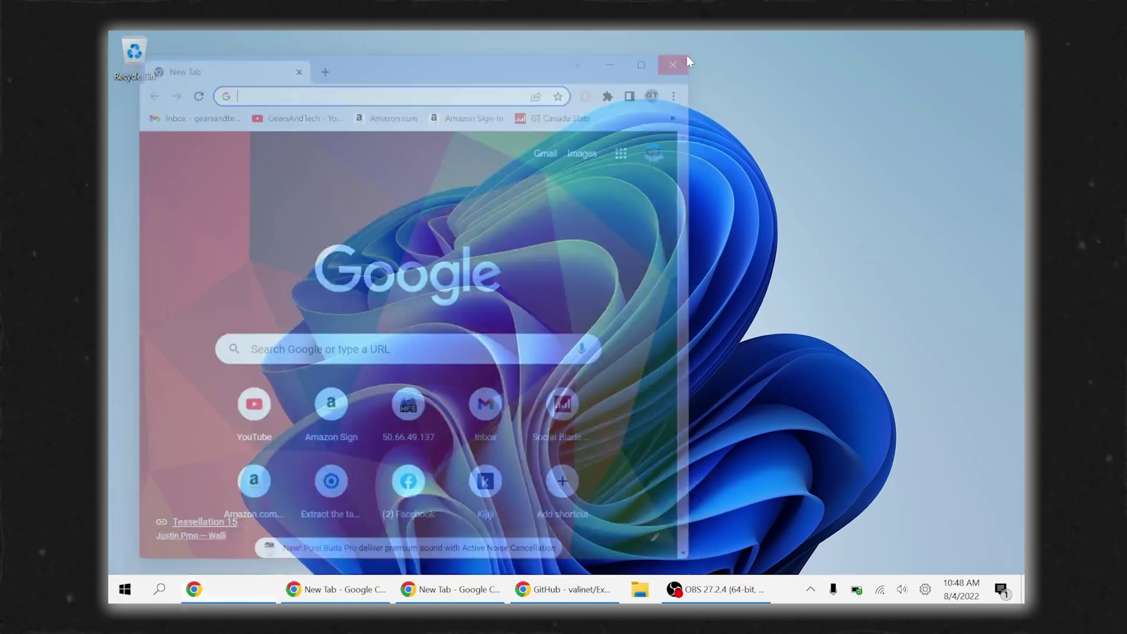
click(235, 592)
click(686, 57)
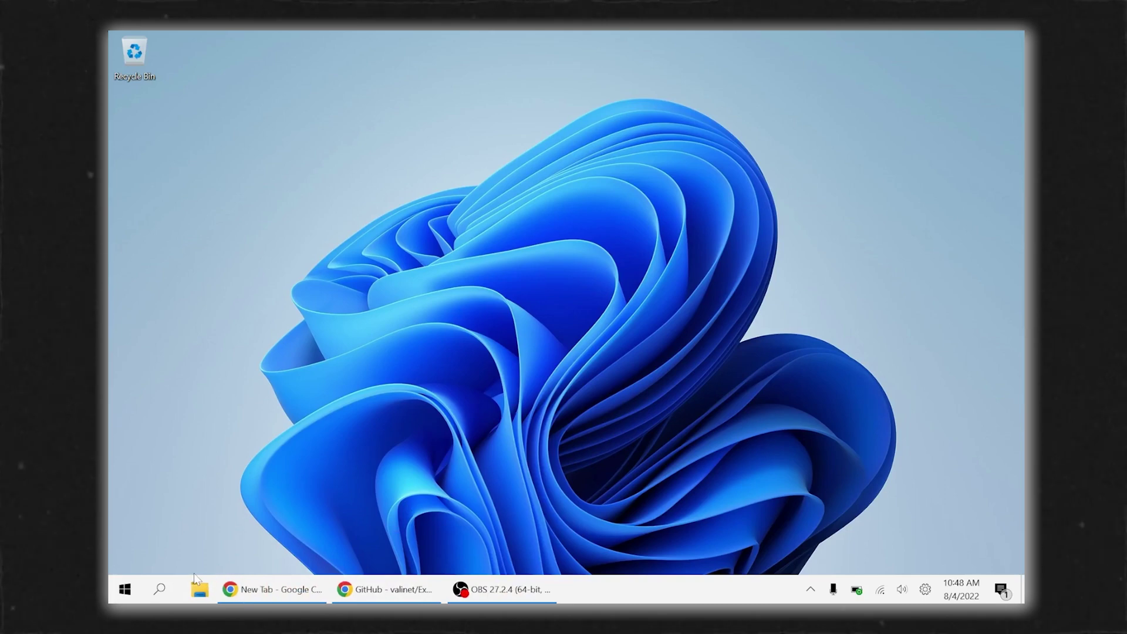
drag(490, 590, 258, 596)
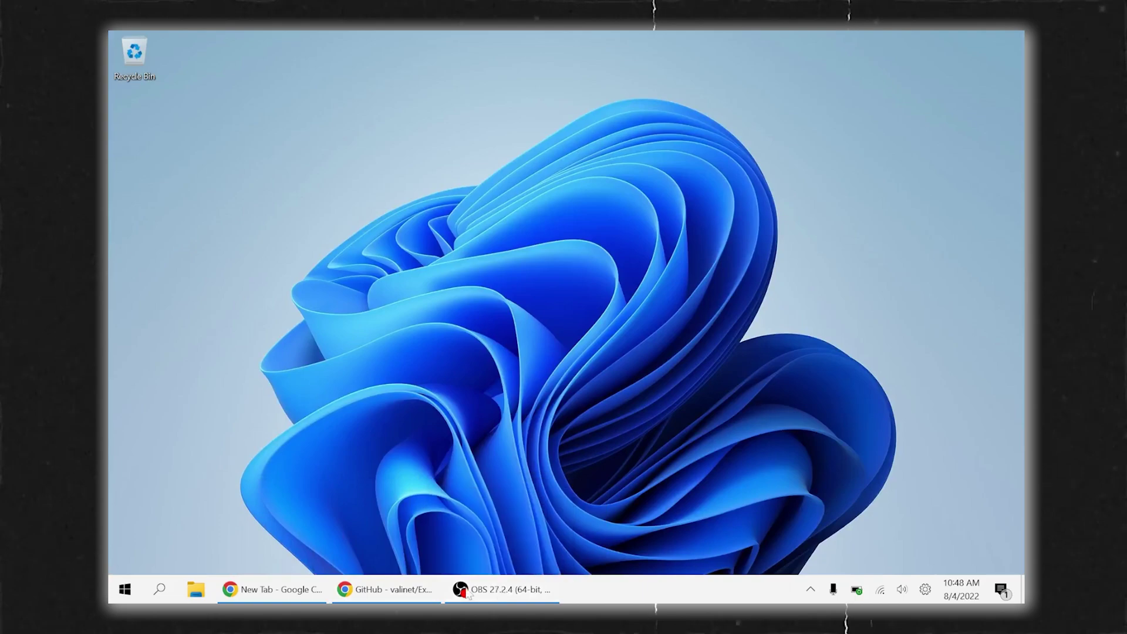
drag(502, 590, 270, 594)
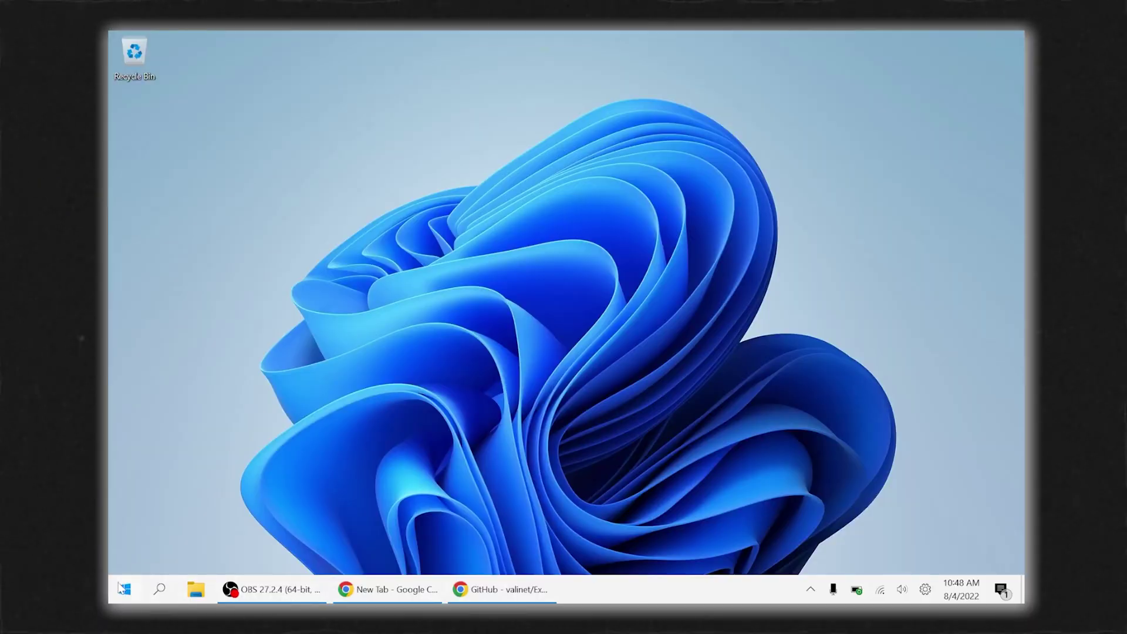
Check the Start menu's current style and the taskbar's context menu, and dismiss both
click(123, 590)
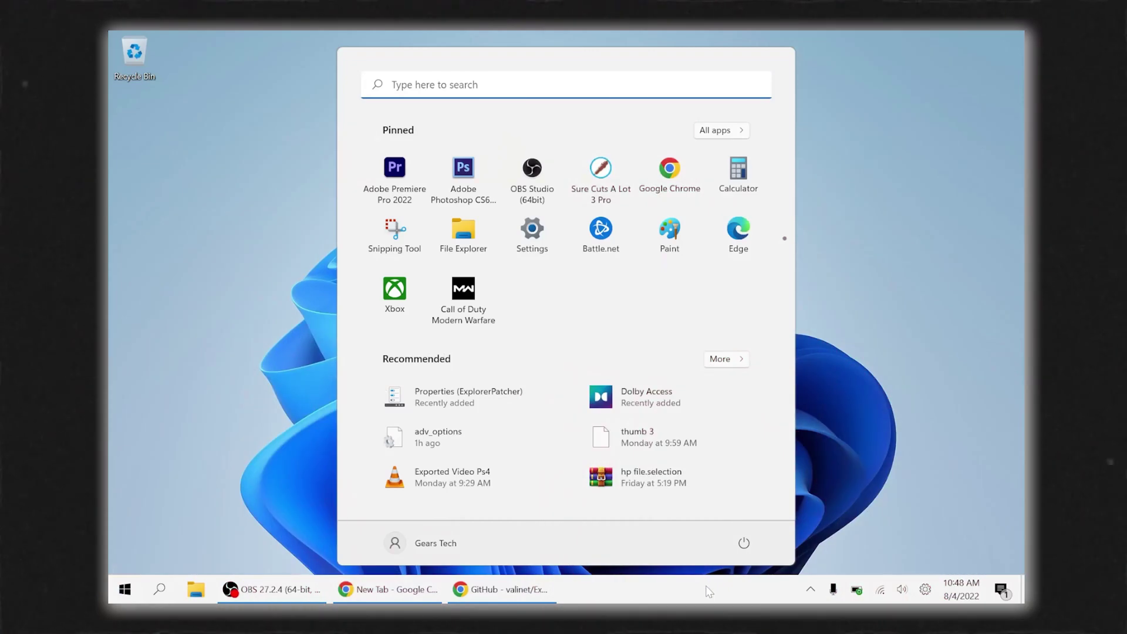
right_click(709, 591)
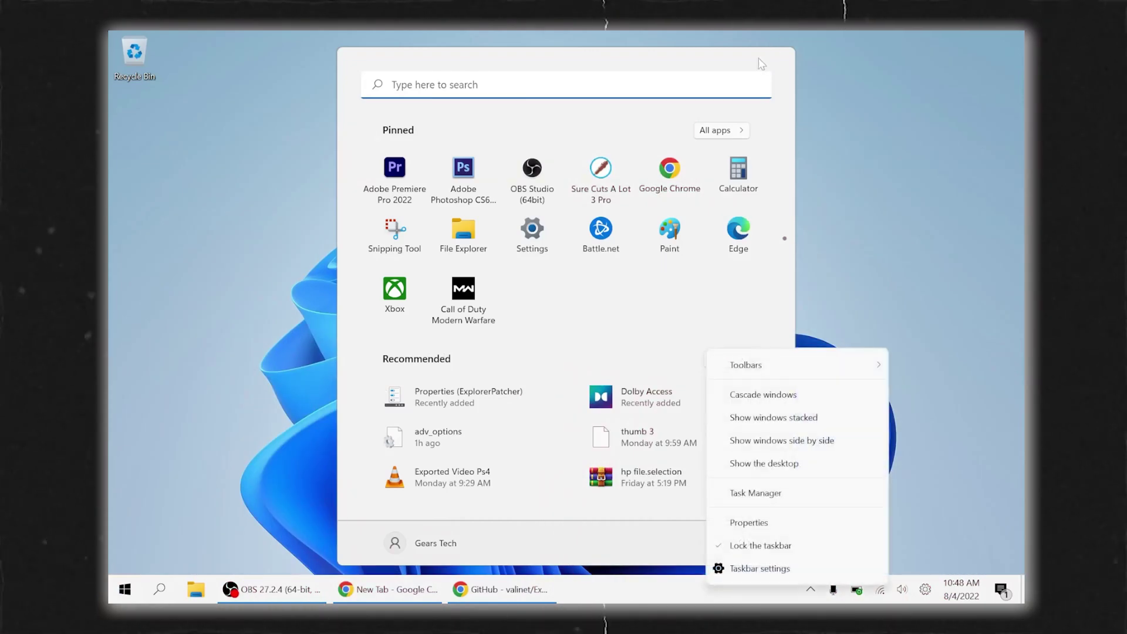
click(880, 96)
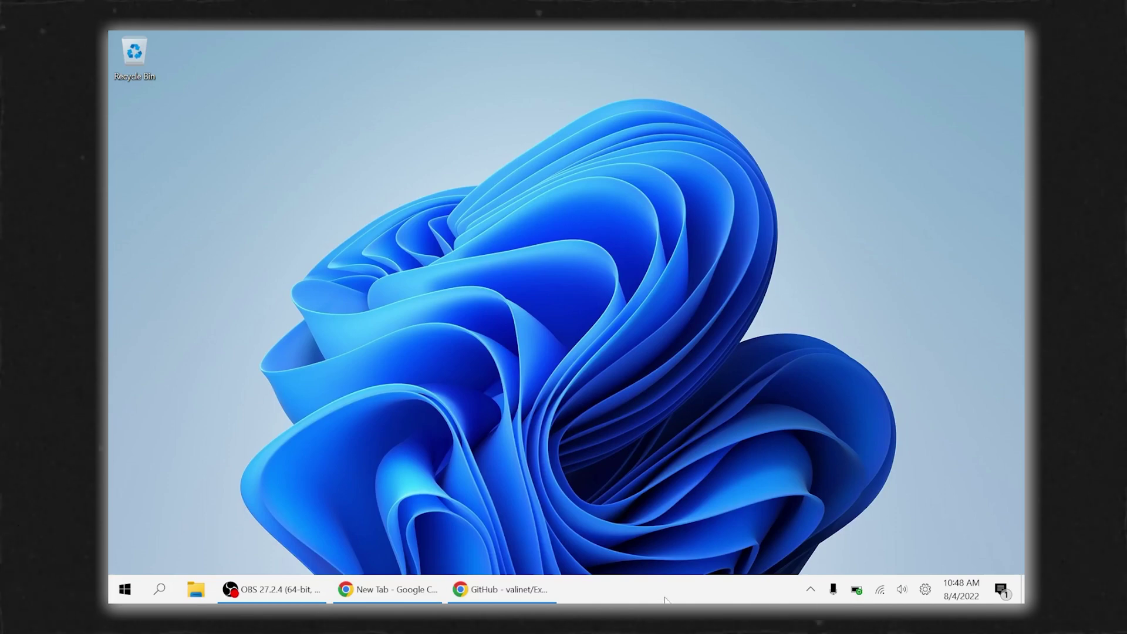
Open the taskbar's Properties window and set the Start menu style to Windows 10
right_click(695, 588)
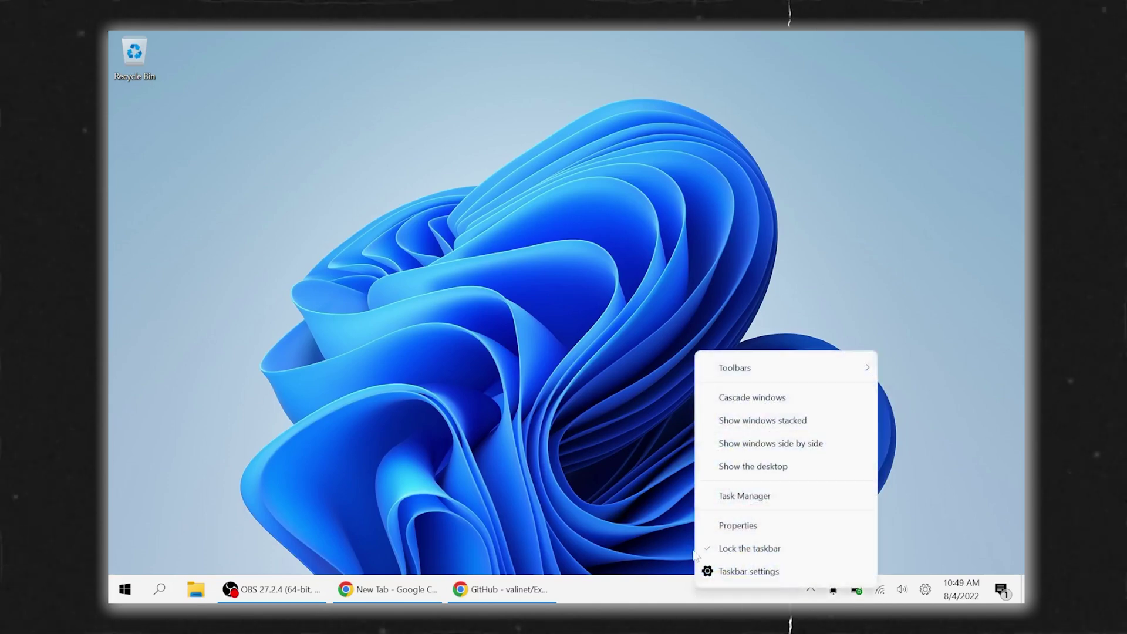
click(734, 526)
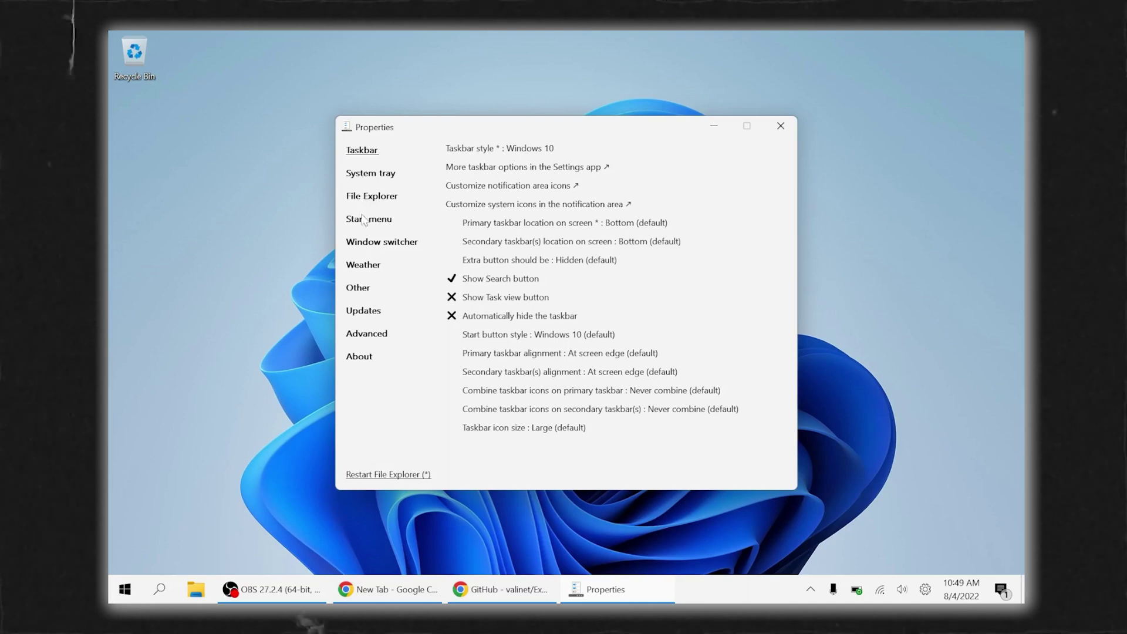
click(364, 220)
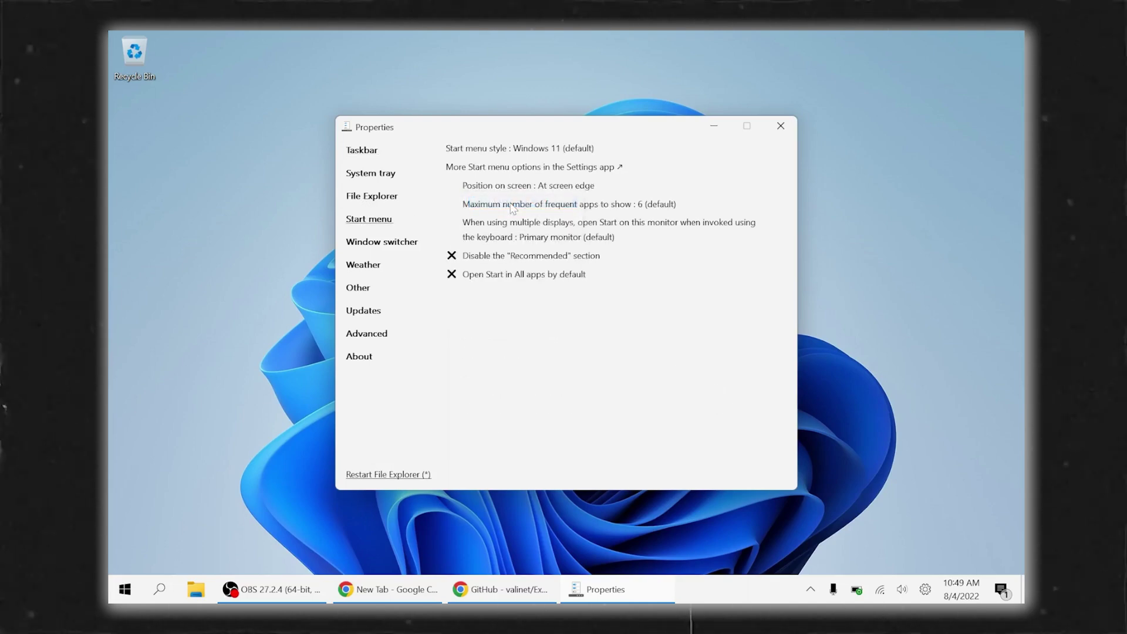
click(539, 150)
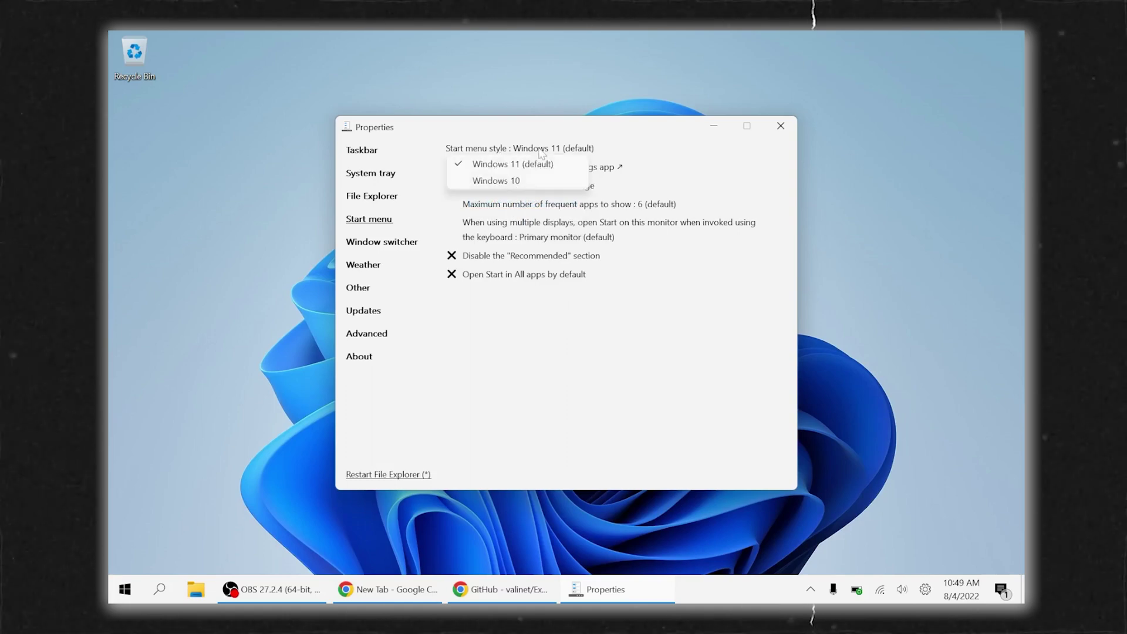
click(502, 181)
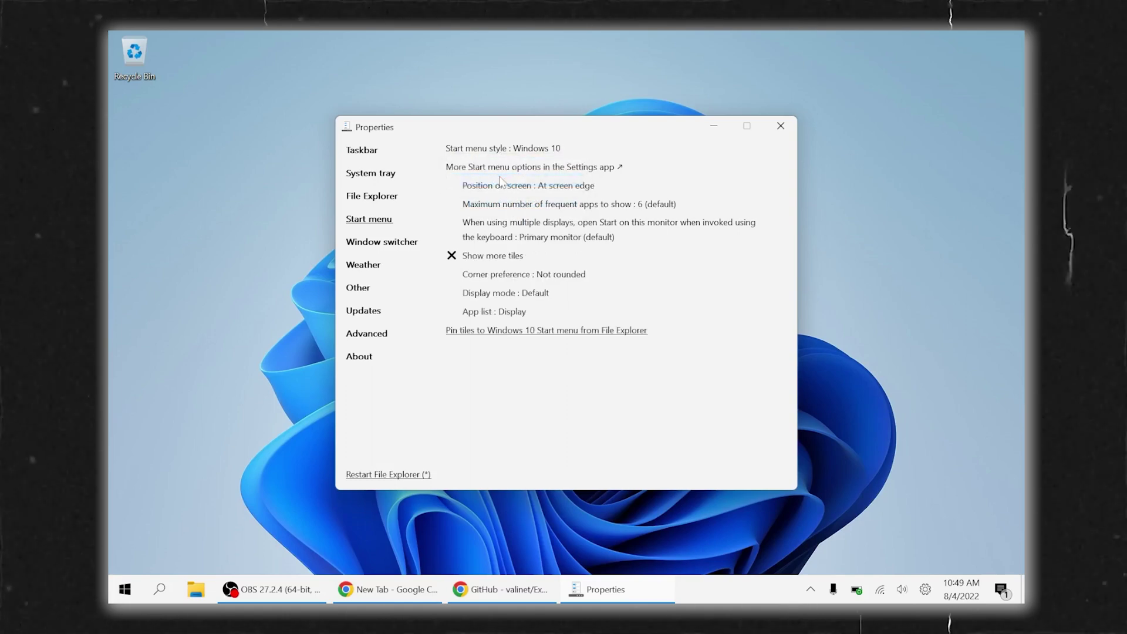
Browse the Start menu's app list and tiles, and combine the Photos and Edge tiles into a folder
click(131, 593)
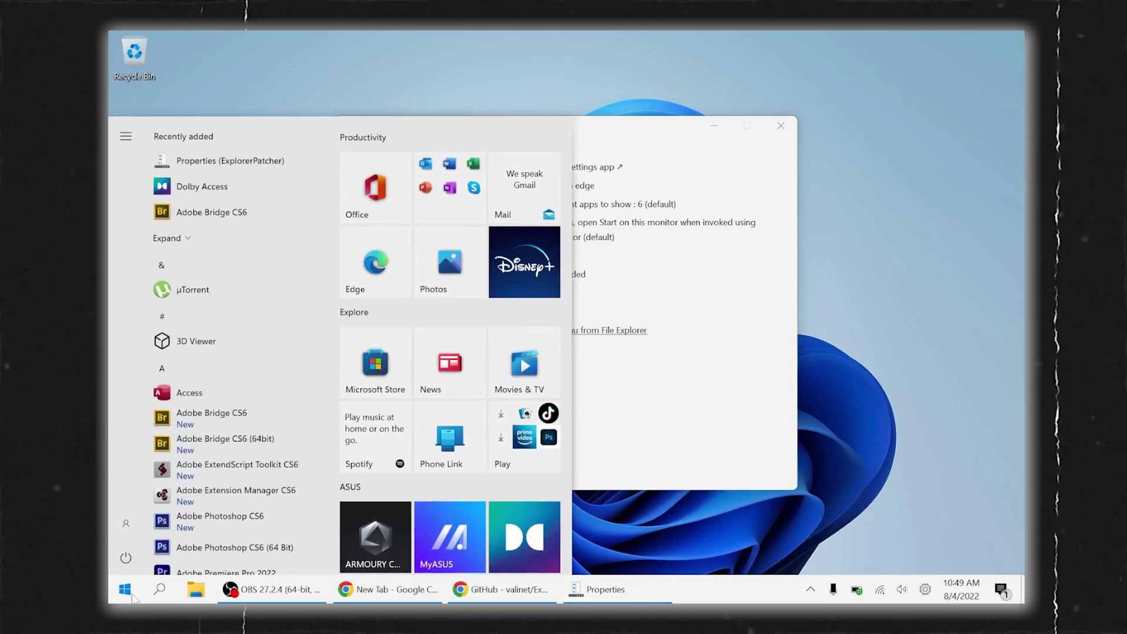
click(132, 597)
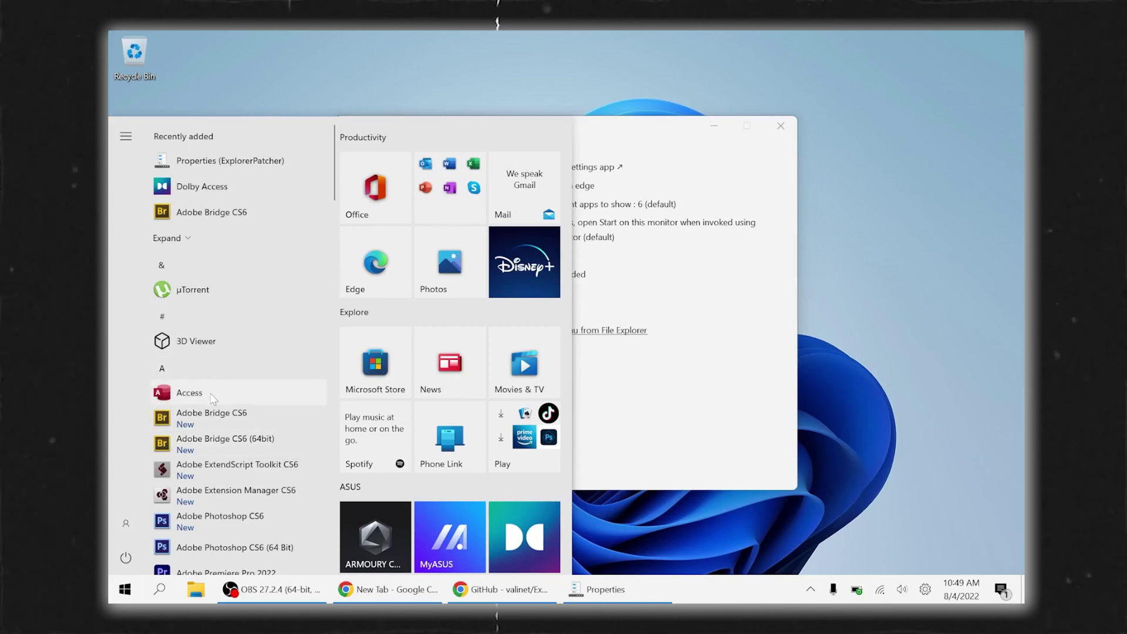
scroll(217, 394, down, 8)
scroll(213, 400, down, 10)
scroll(213, 399, up, 20)
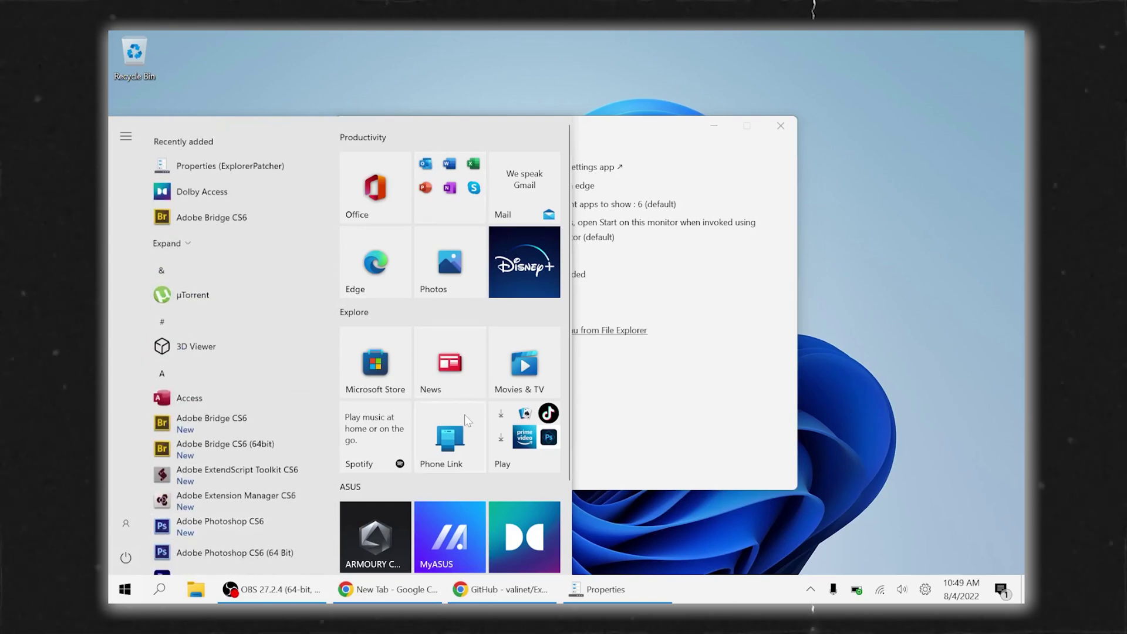
scroll(464, 412, down, 2)
scroll(464, 414, up, 3)
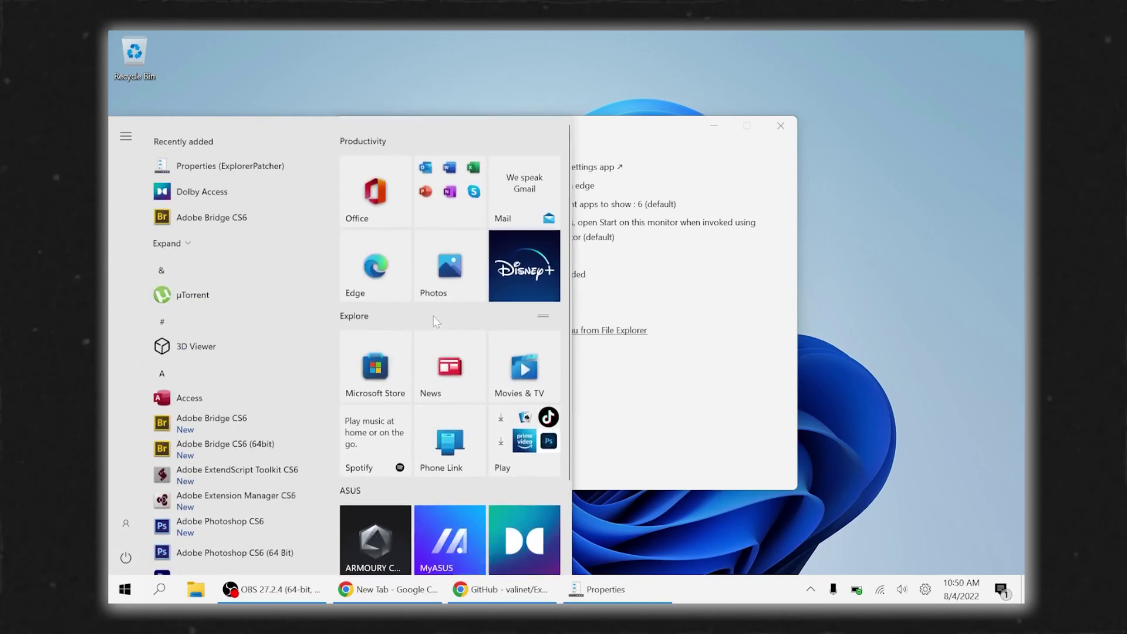
drag(457, 283, 398, 283)
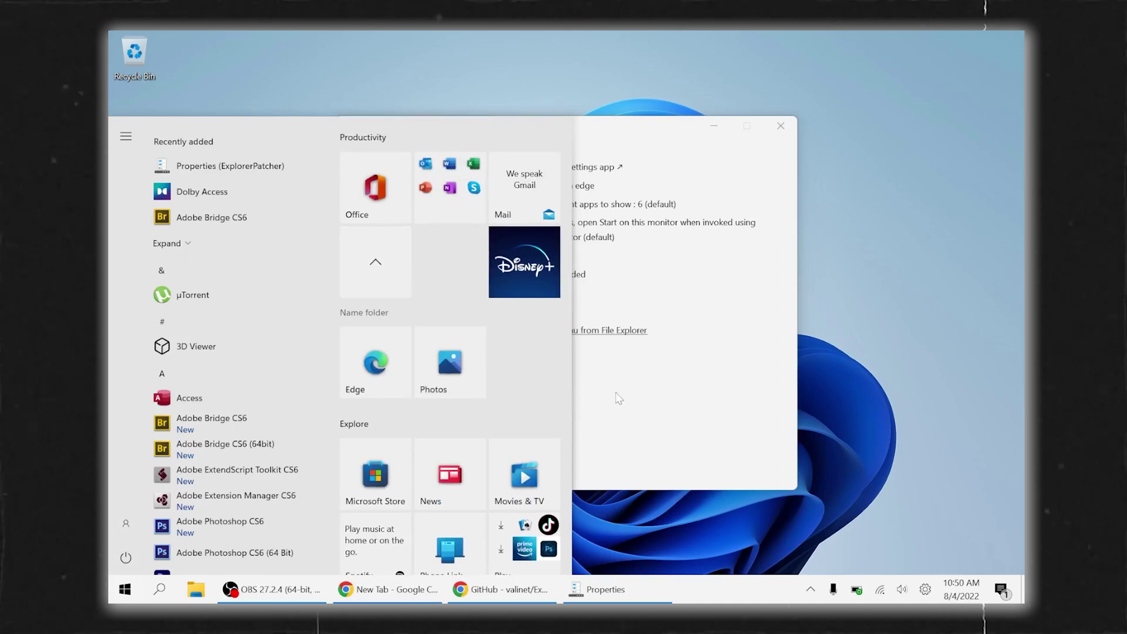
click(746, 334)
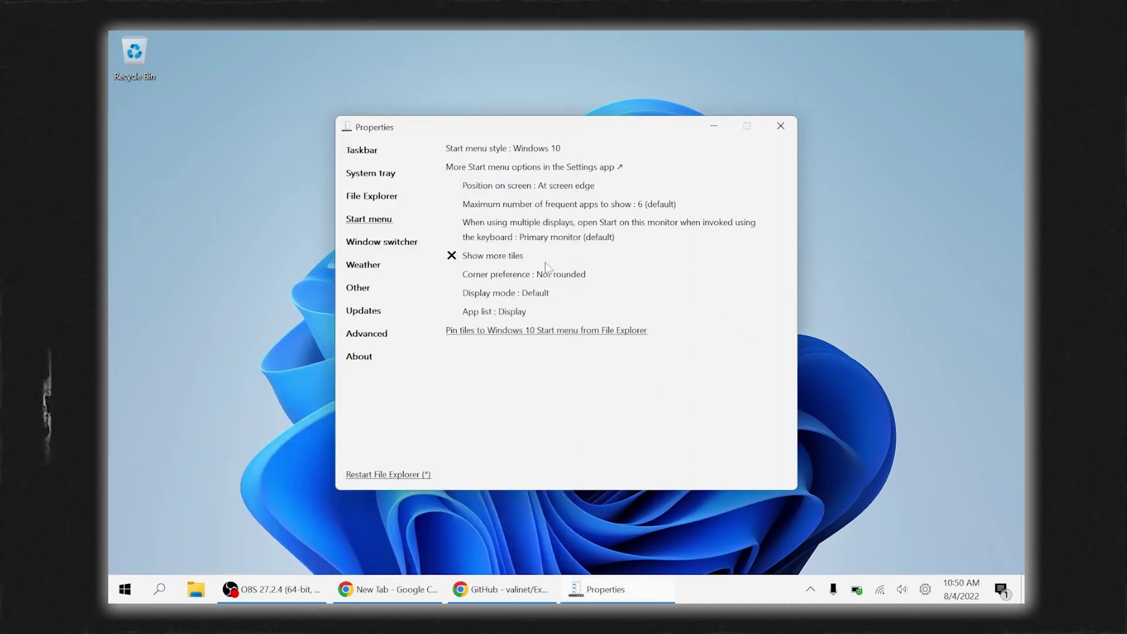
Review the System tray, Taskbar, File Explorer, Start menu and Window switcher settings in Properties
click(376, 174)
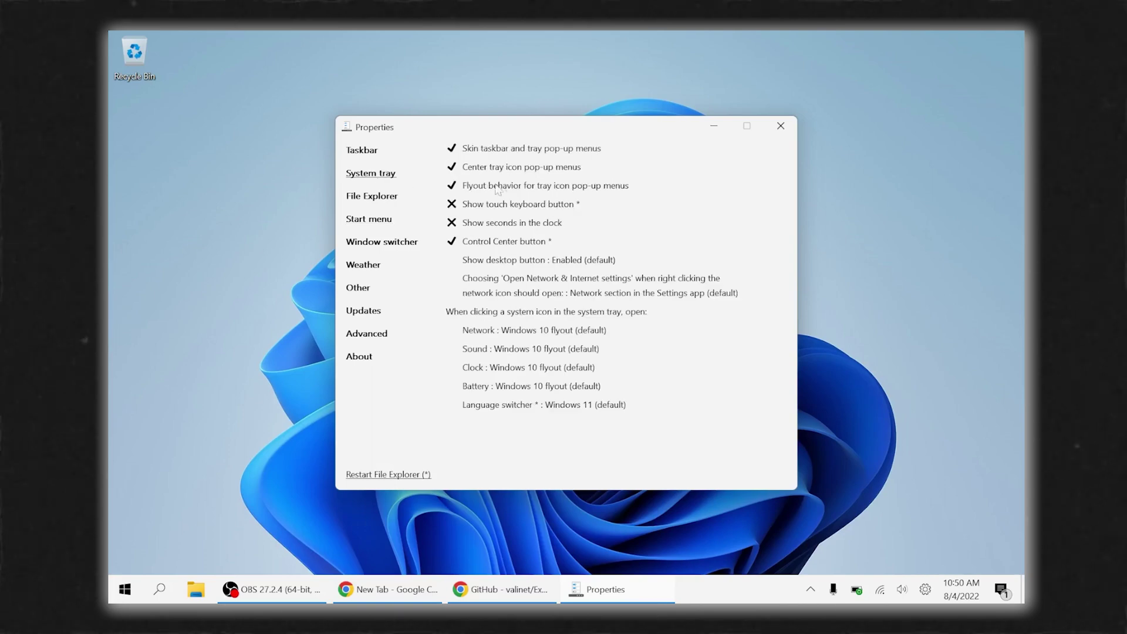
click(361, 151)
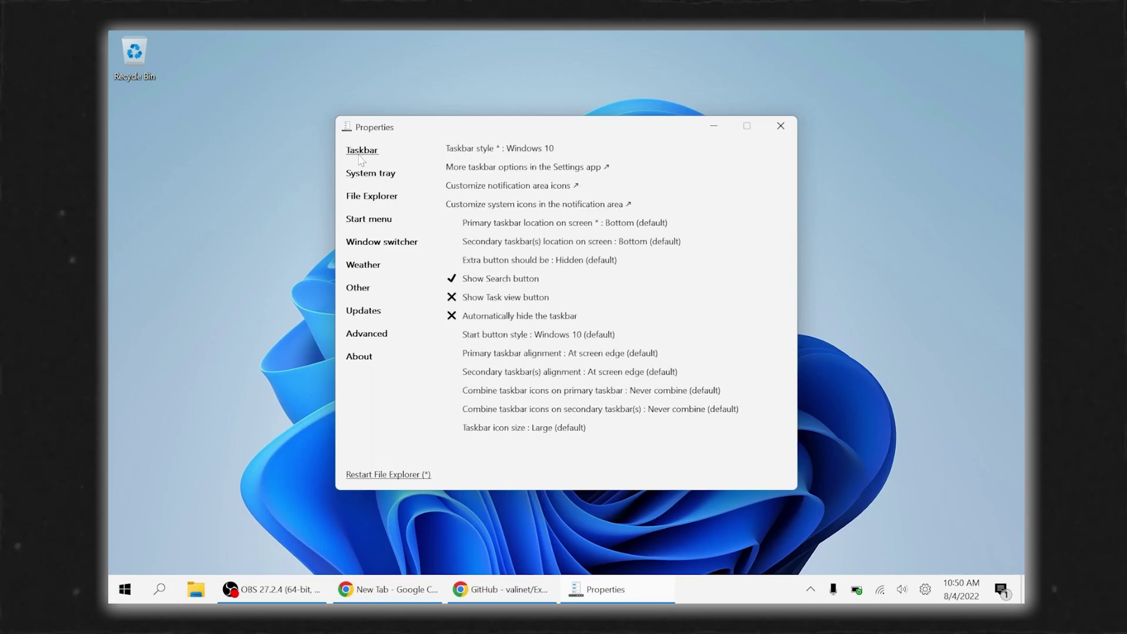
click(362, 202)
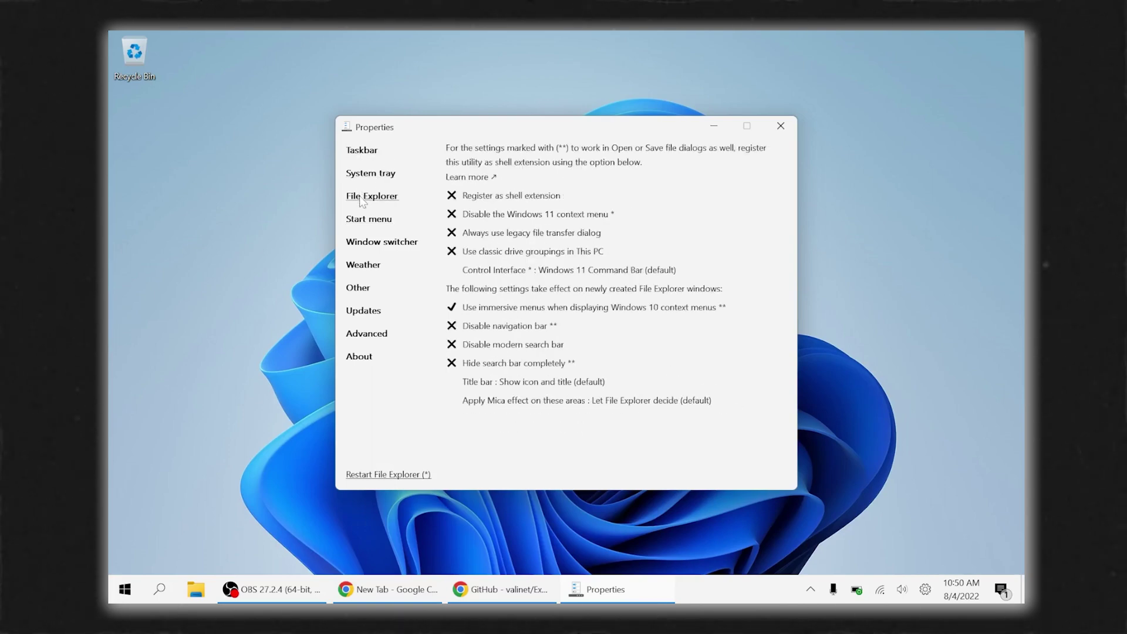
click(367, 227)
click(367, 244)
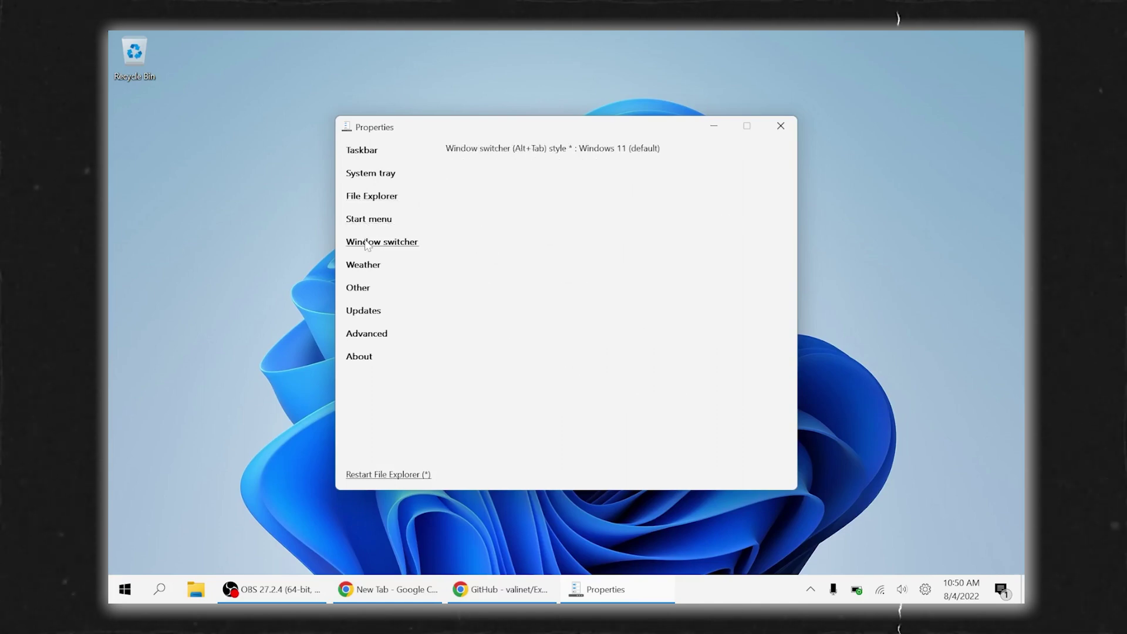
Enable the Weather widget on the taskbar and turn it off again
click(366, 272)
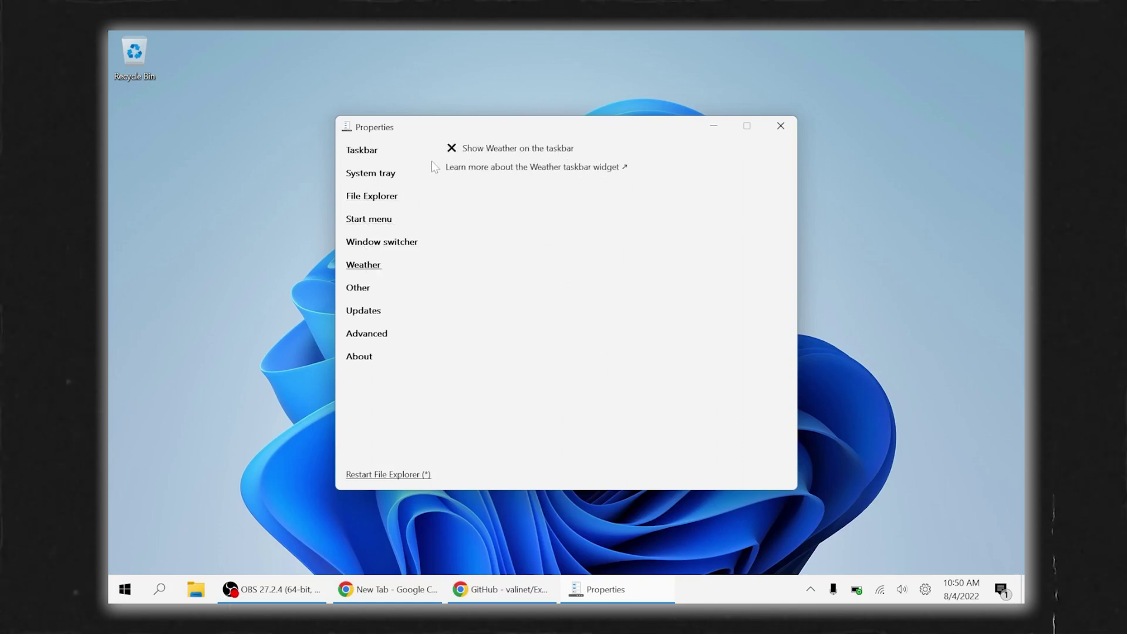
click(451, 149)
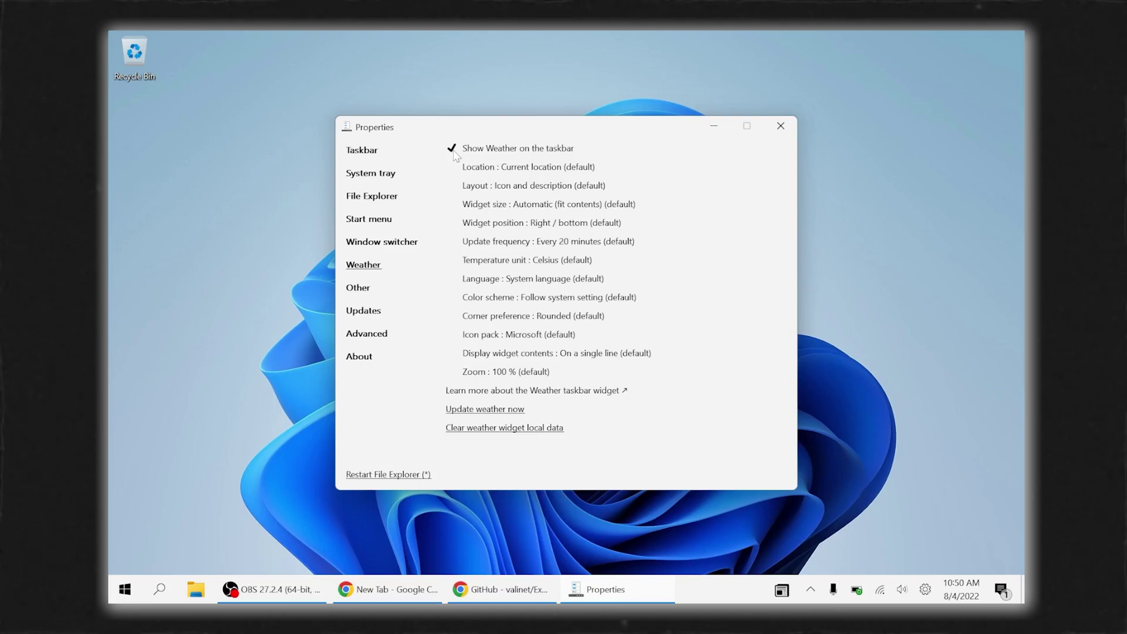
click(453, 151)
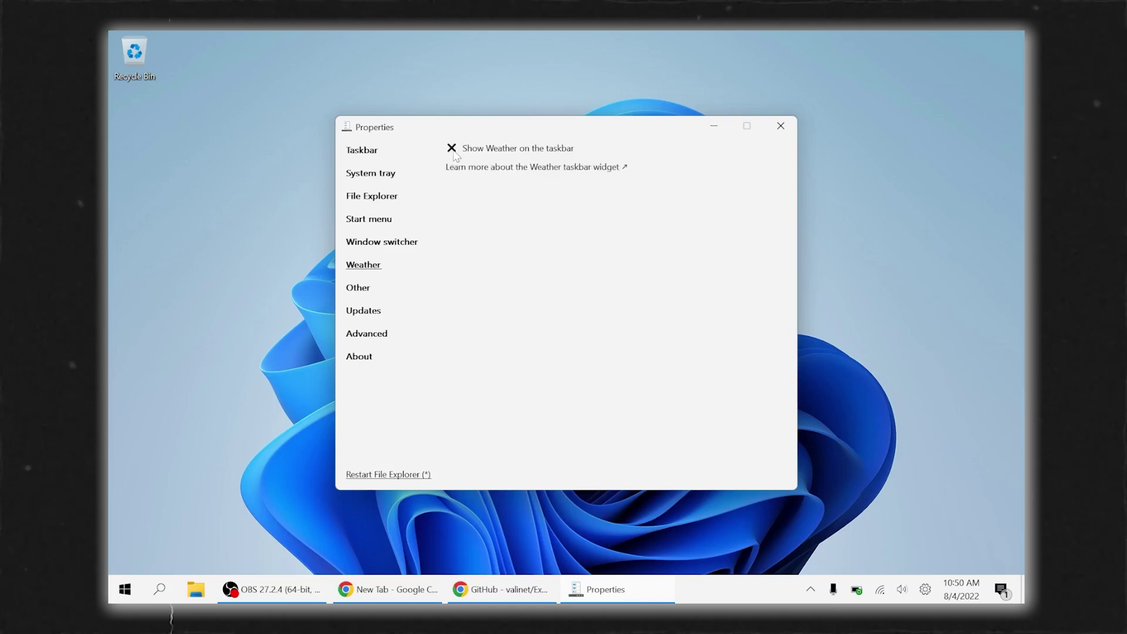
Review the Other, Updates, Advanced and About sections of the Properties window
click(371, 289)
click(378, 314)
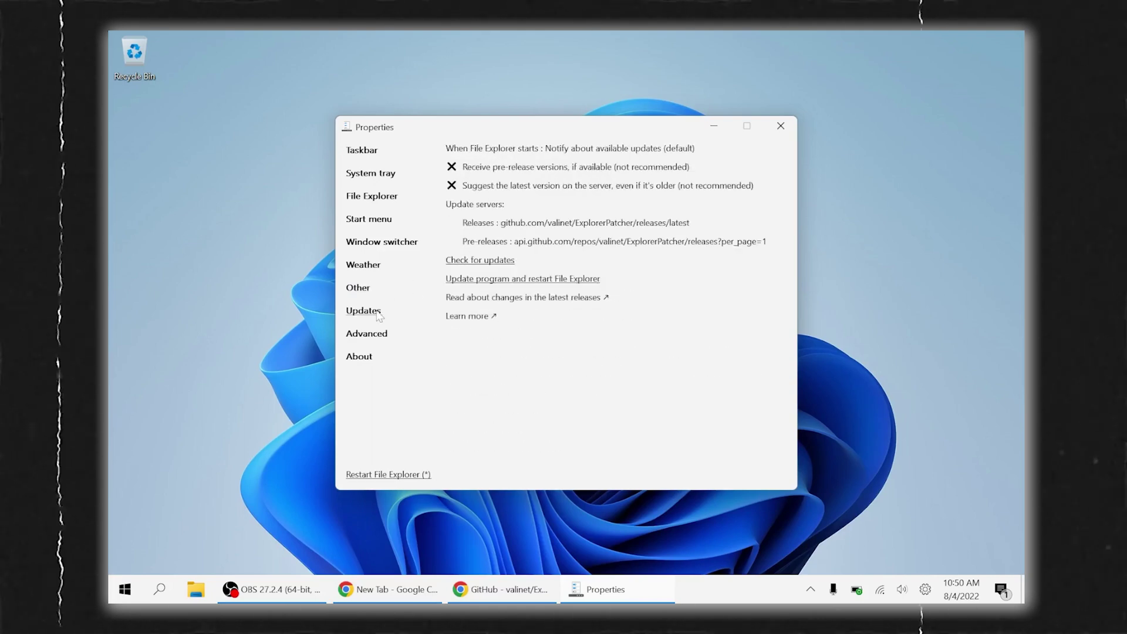
click(362, 337)
click(360, 357)
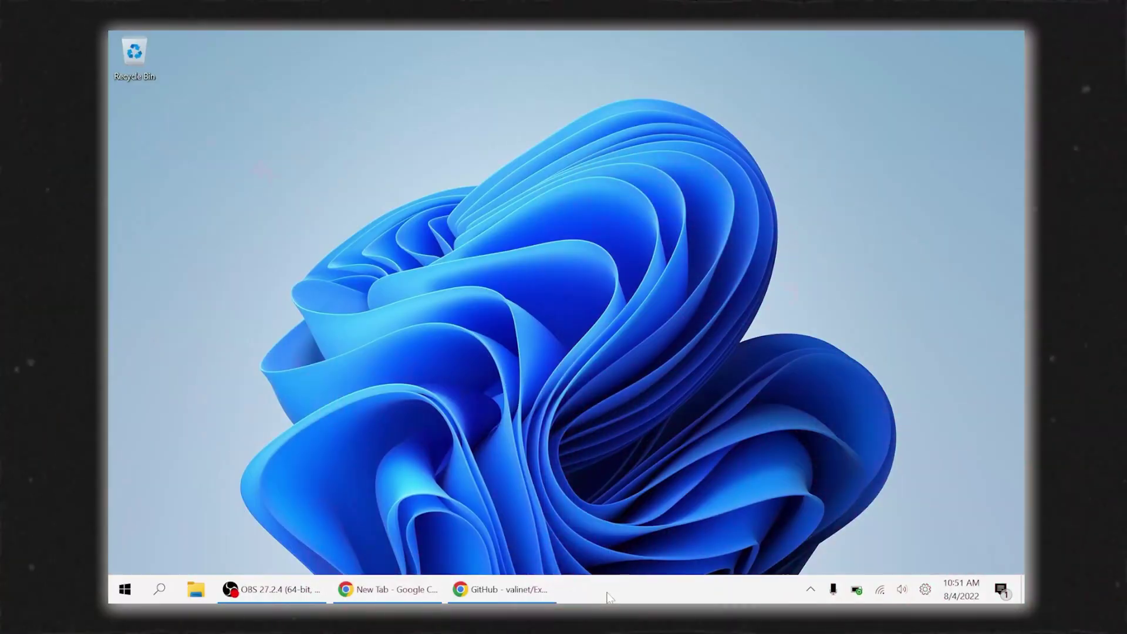
Reopen the taskbar's Properties window and try toggling the Task view button, leaving it hidden
right_click(608, 589)
click(642, 534)
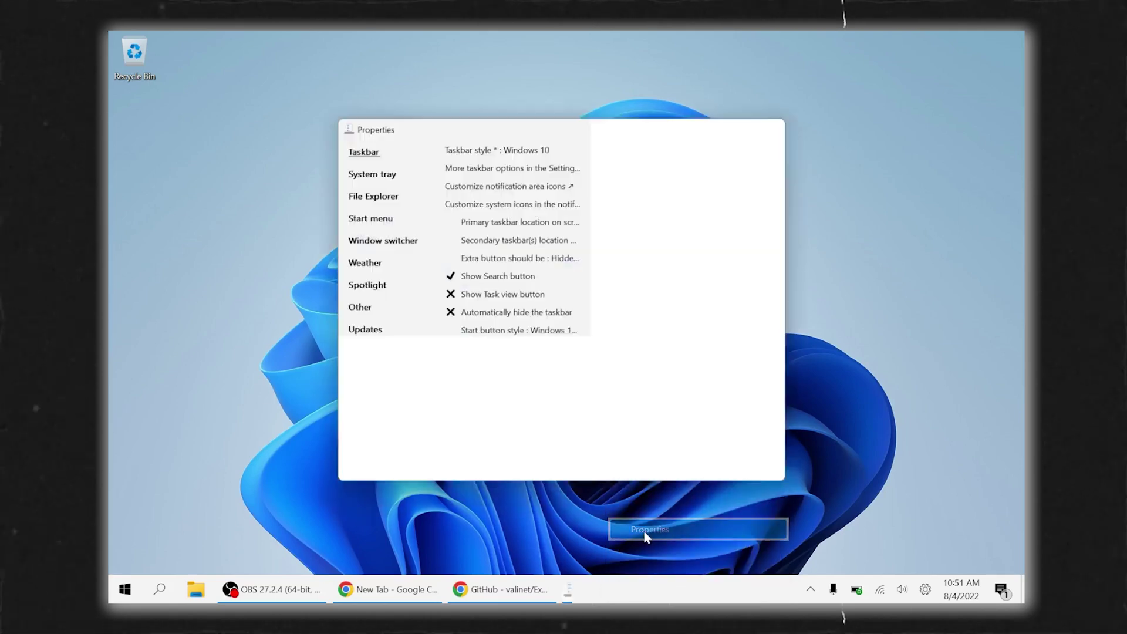
click(455, 304)
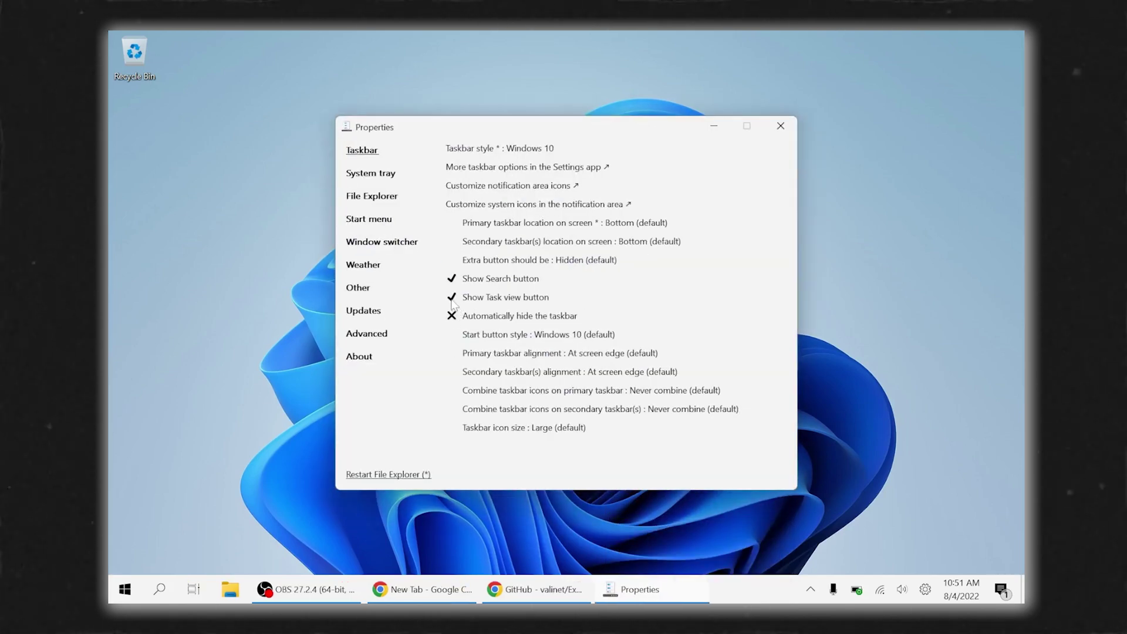
click(453, 302)
click(452, 302)
click(452, 302)
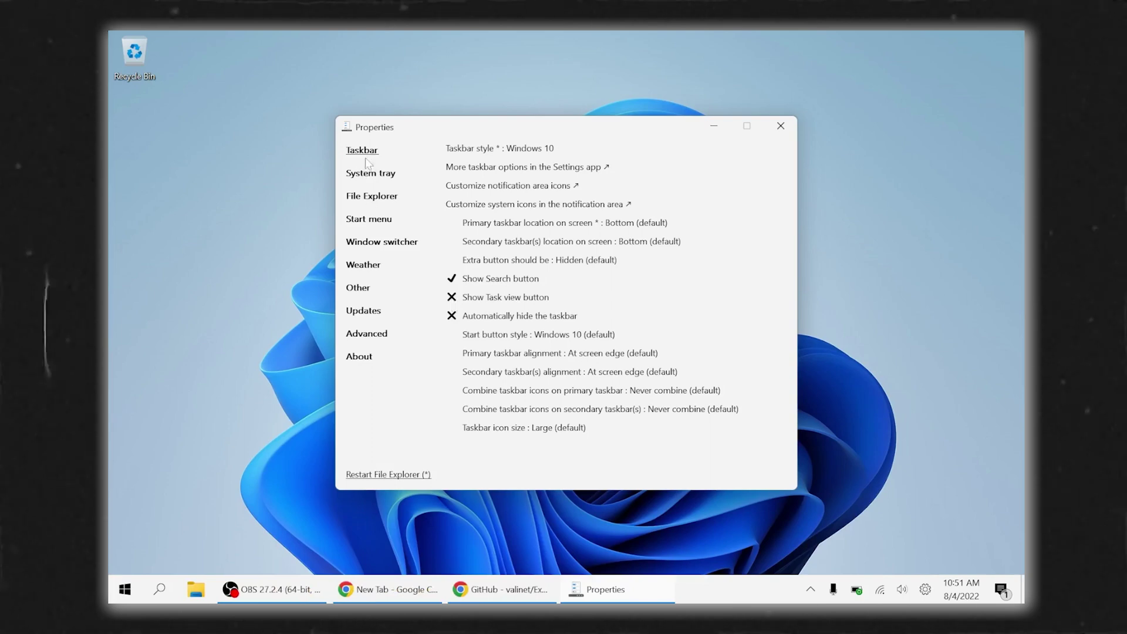
Set the Start menu style to Windows 11 (default) and go through the taskbar style choices
click(368, 200)
click(364, 222)
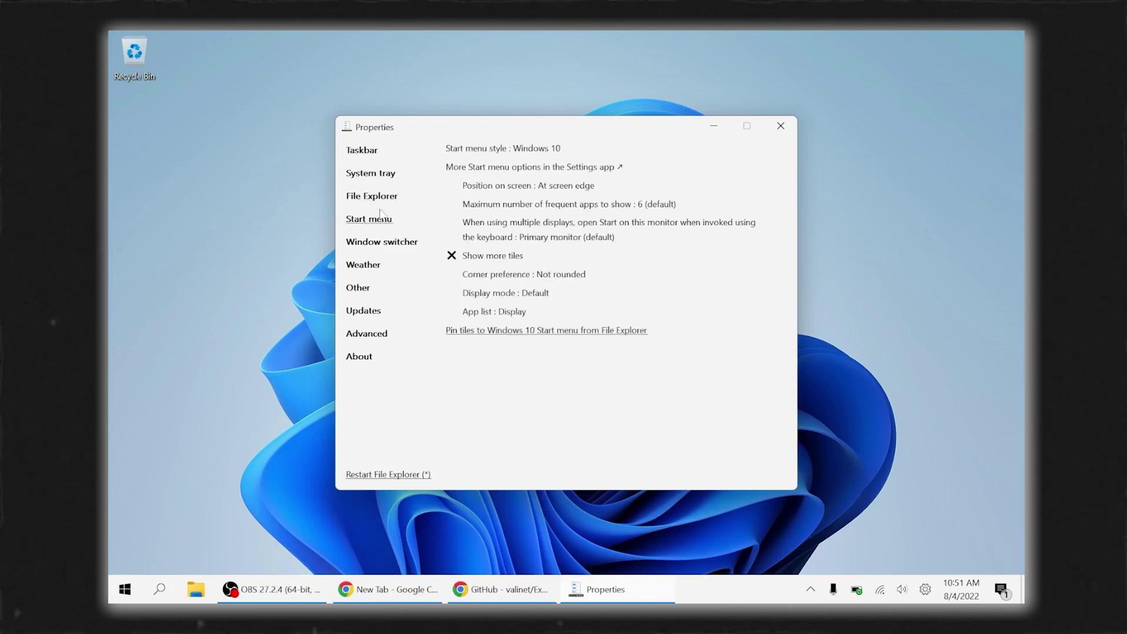
click(513, 149)
click(457, 167)
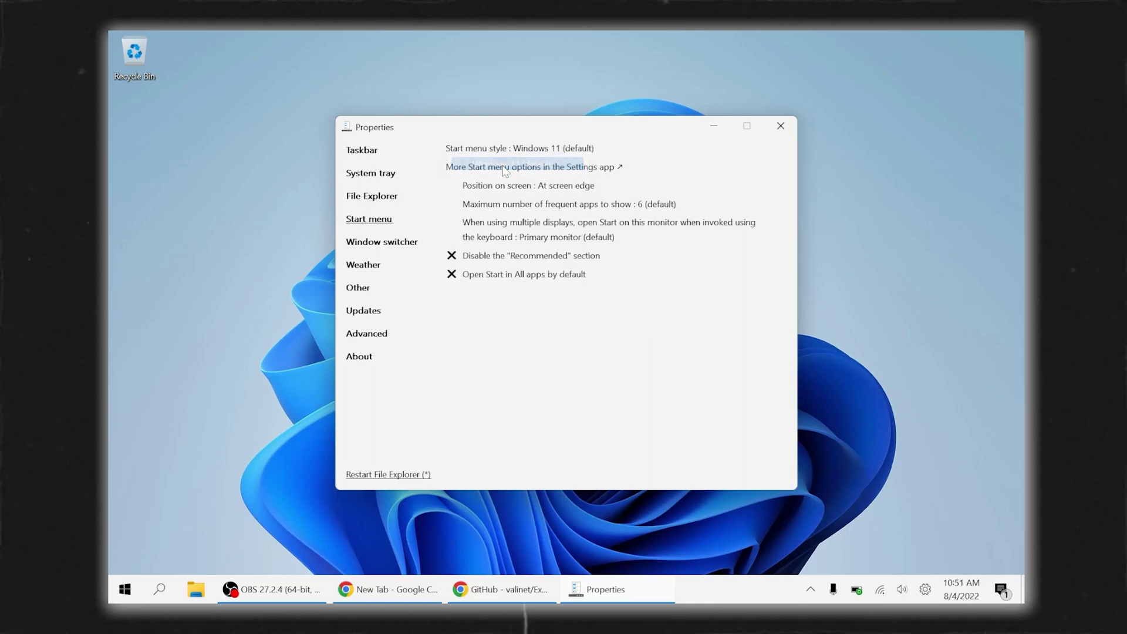
click(362, 152)
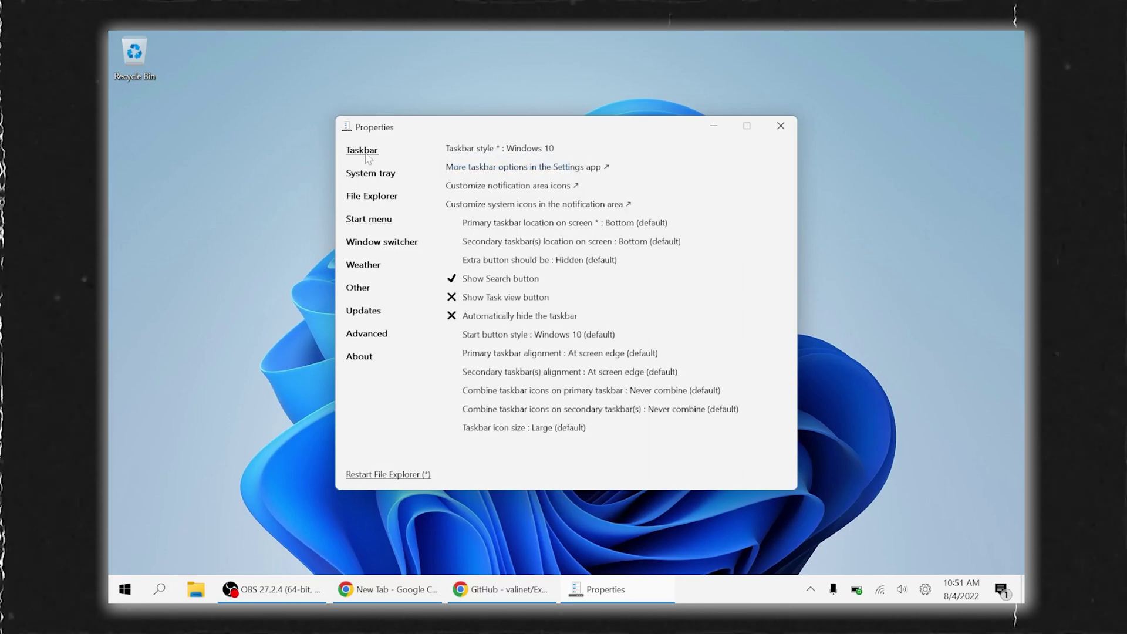
click(504, 149)
click(505, 166)
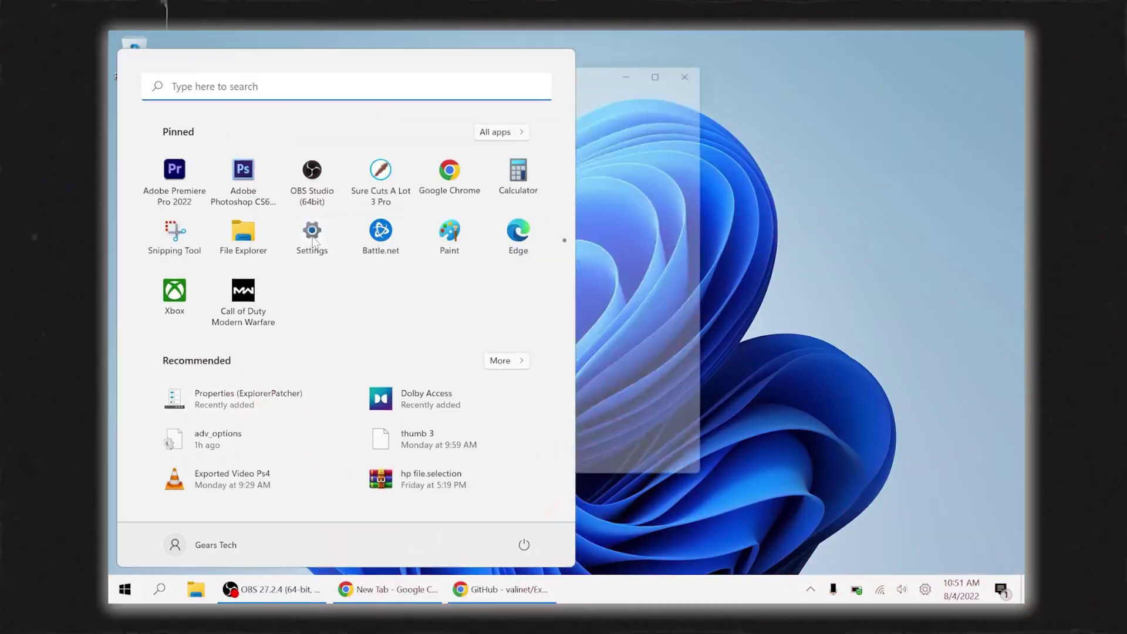
Open Apps & features in Settings and find ExplorerPatcher in the app list
click(309, 235)
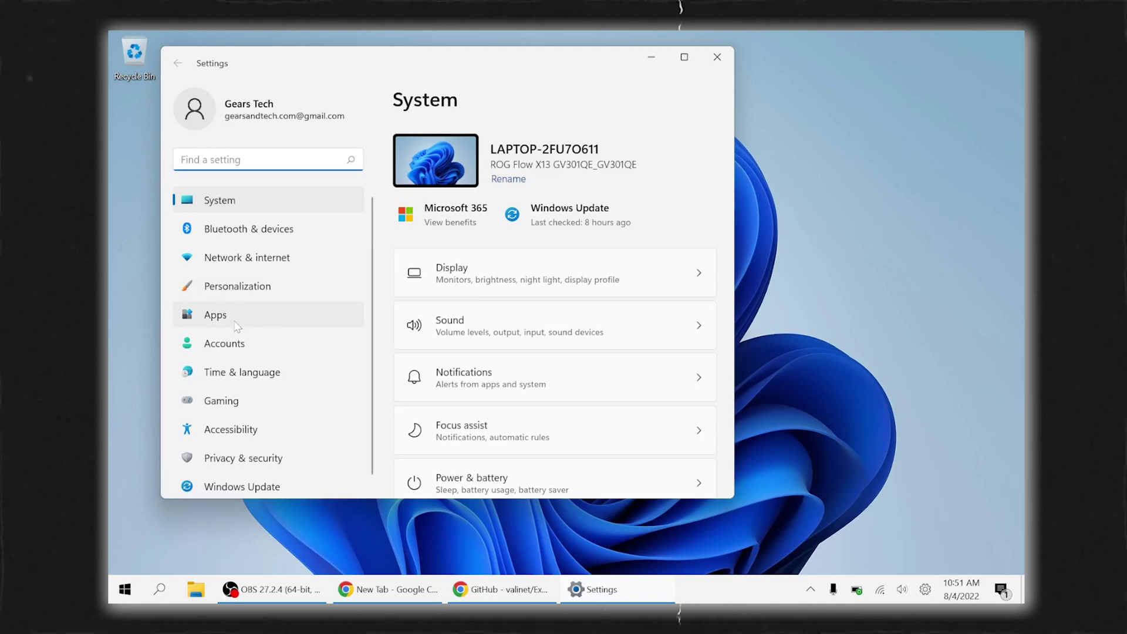
click(216, 316)
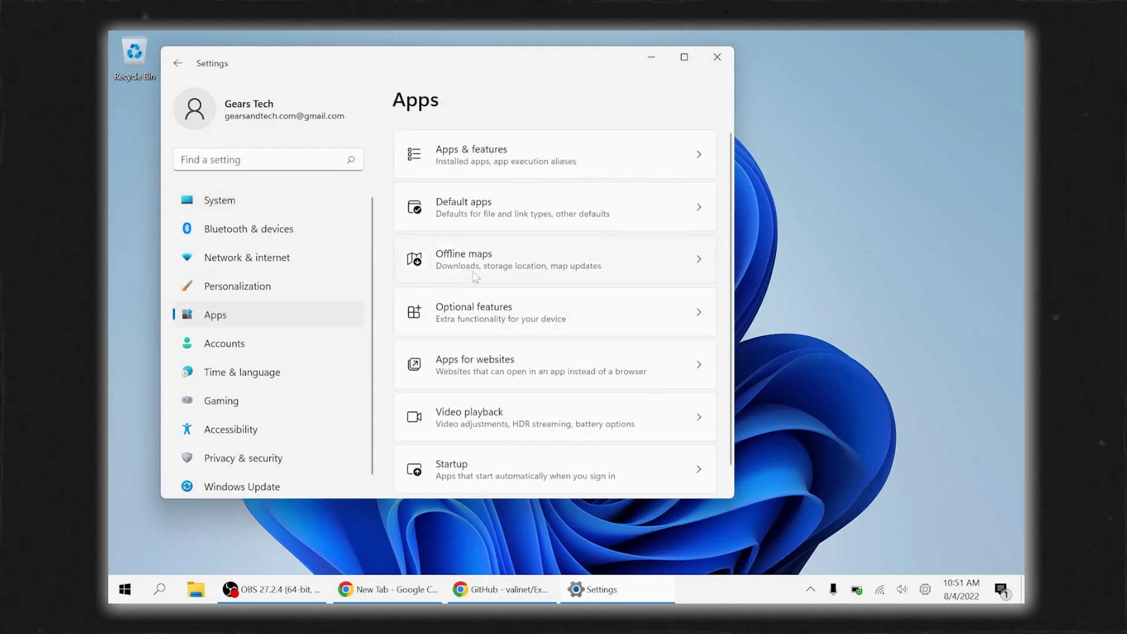
click(480, 156)
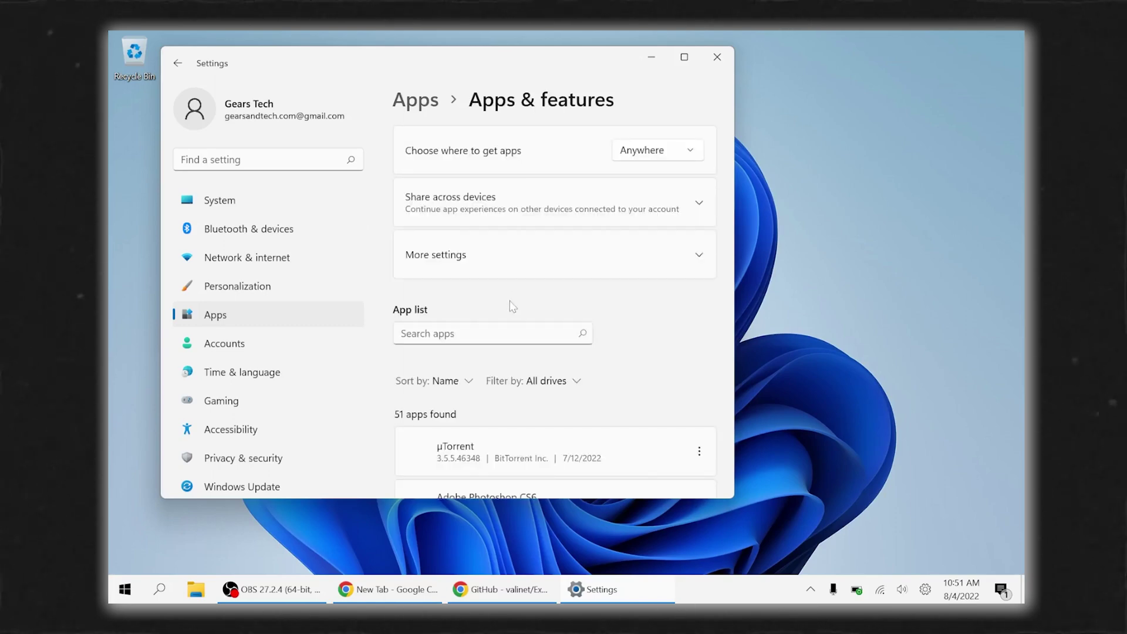
scroll(536, 371, down, 6)
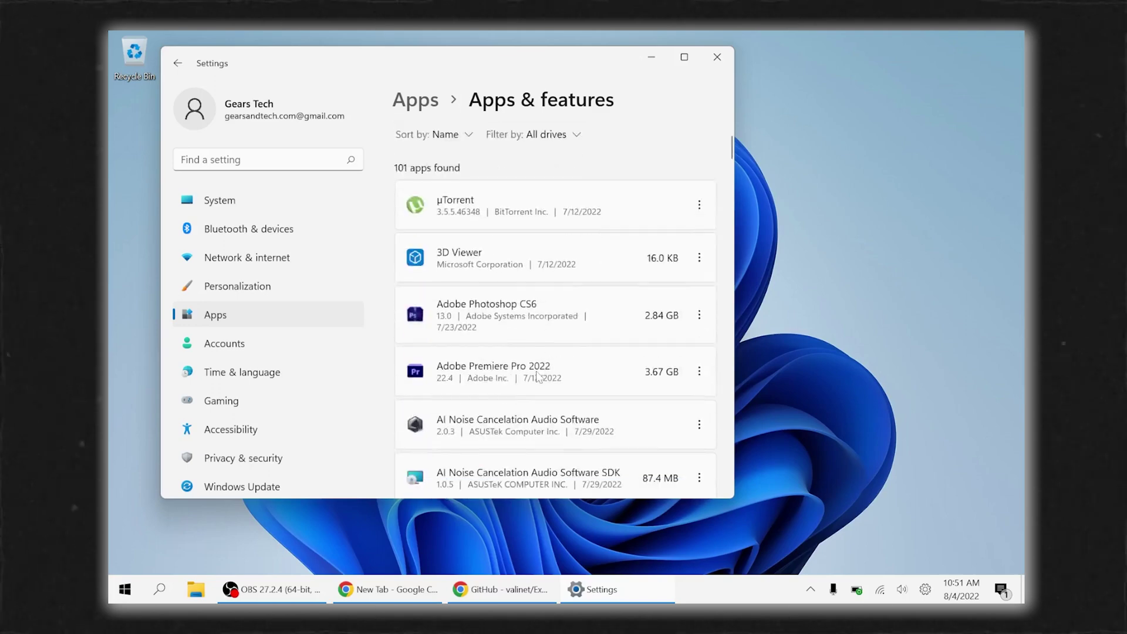
scroll(537, 371, down, 5)
scroll(528, 411, up, 1)
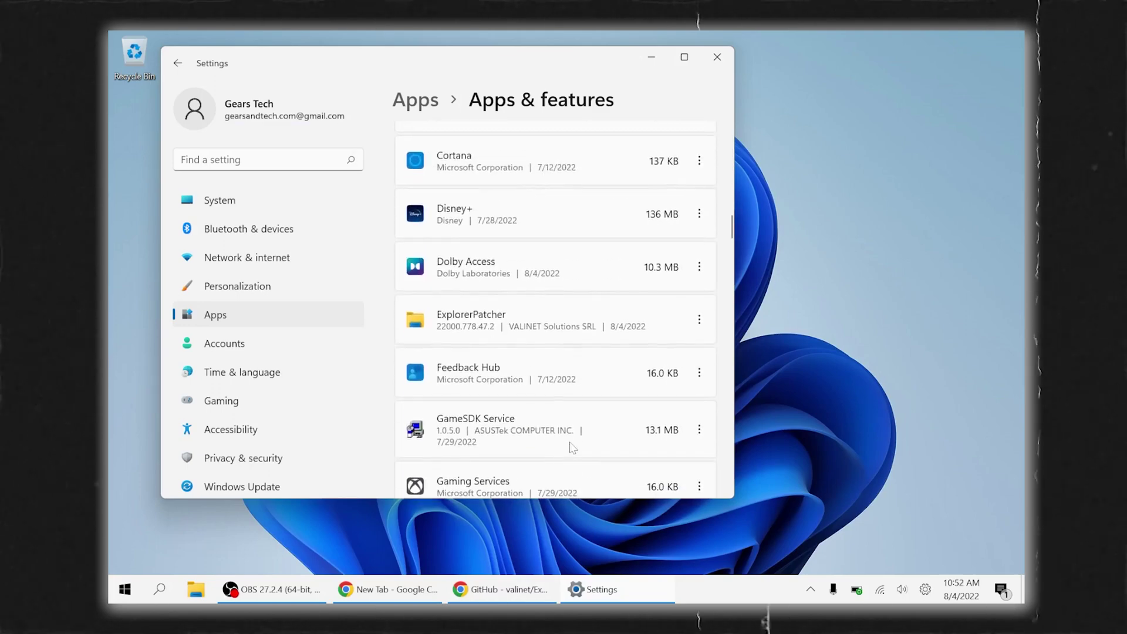
Uninstall ExplorerPatcher, and close the Settings window and the Start menu's power options
click(699, 322)
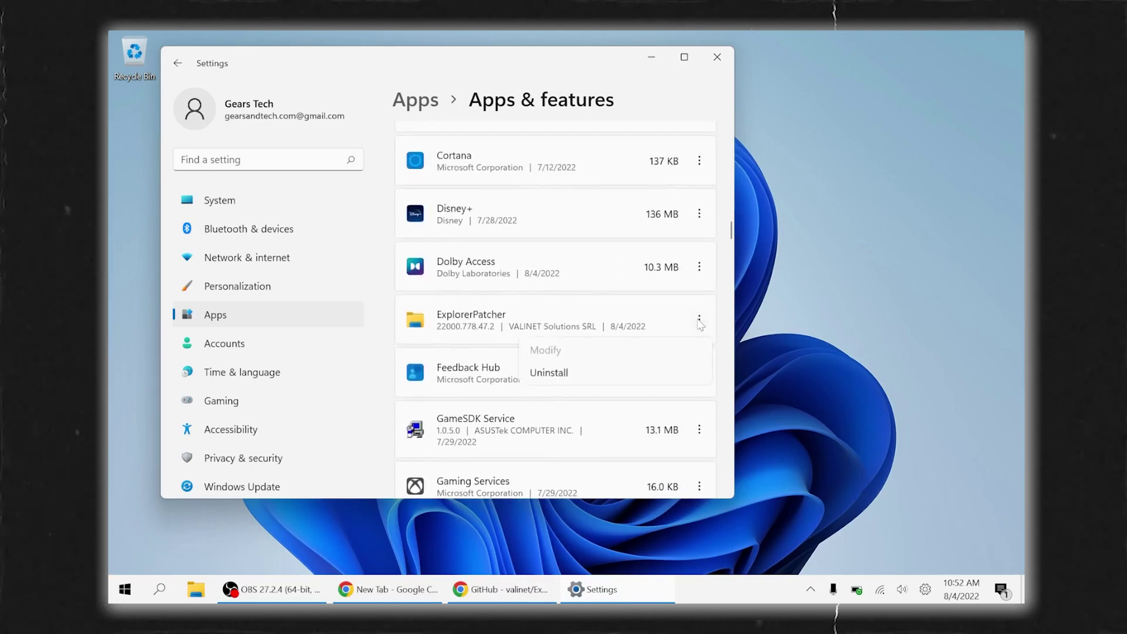
click(555, 373)
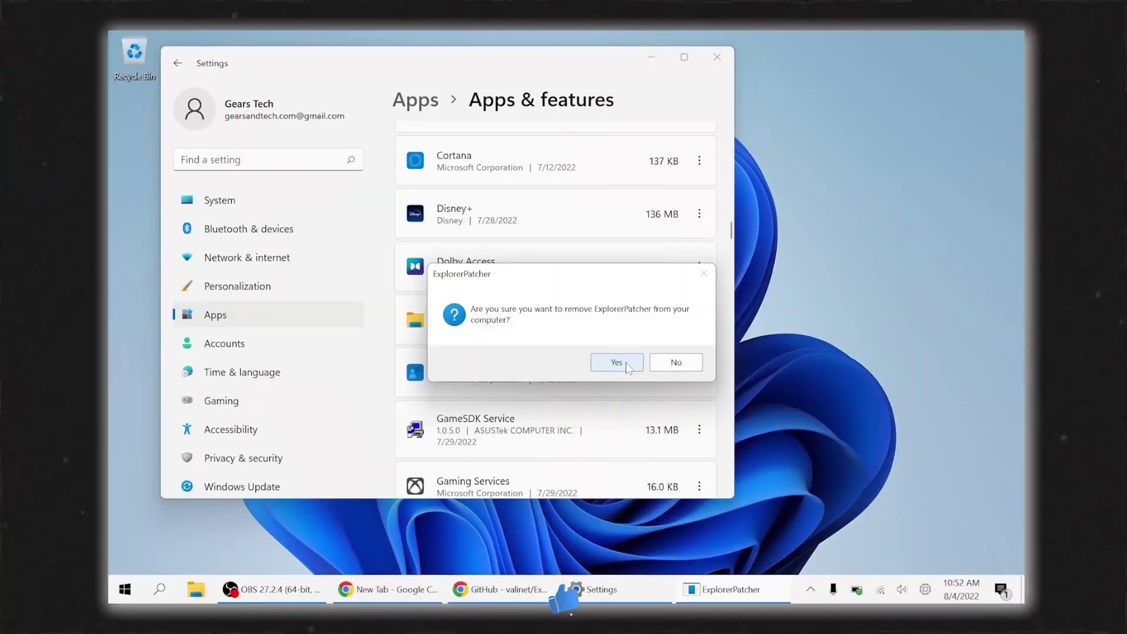
click(626, 362)
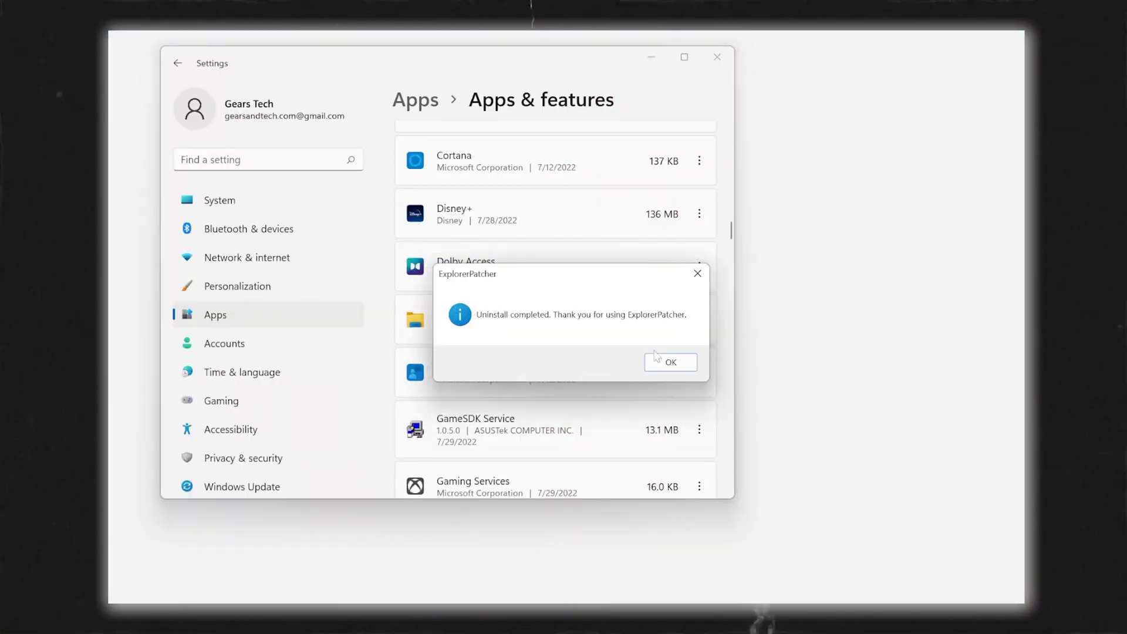
click(670, 363)
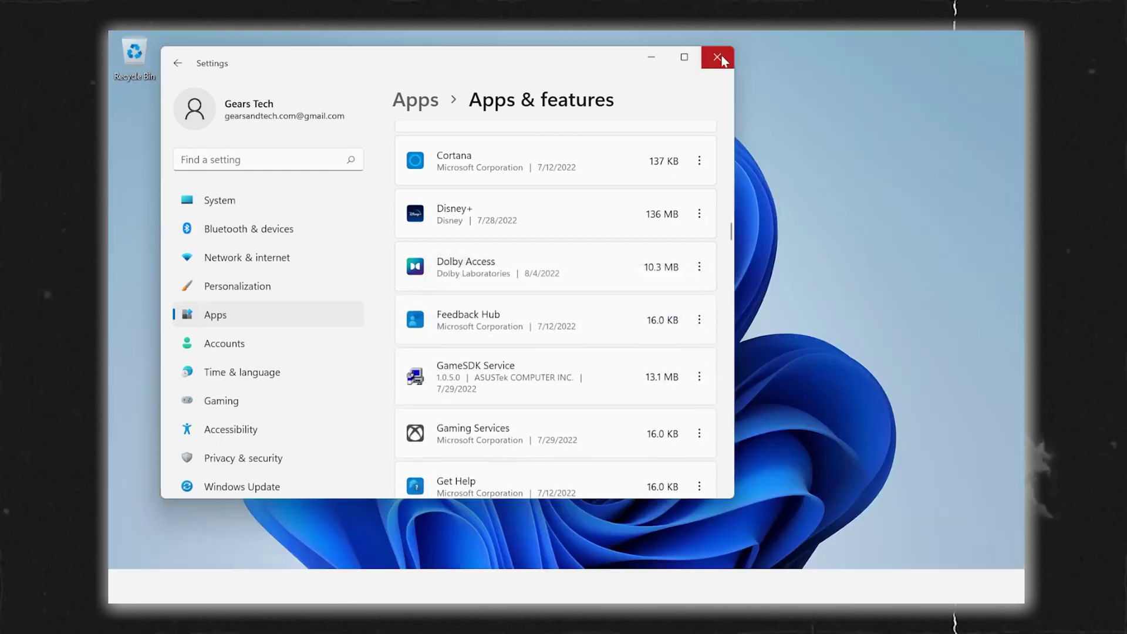
click(719, 55)
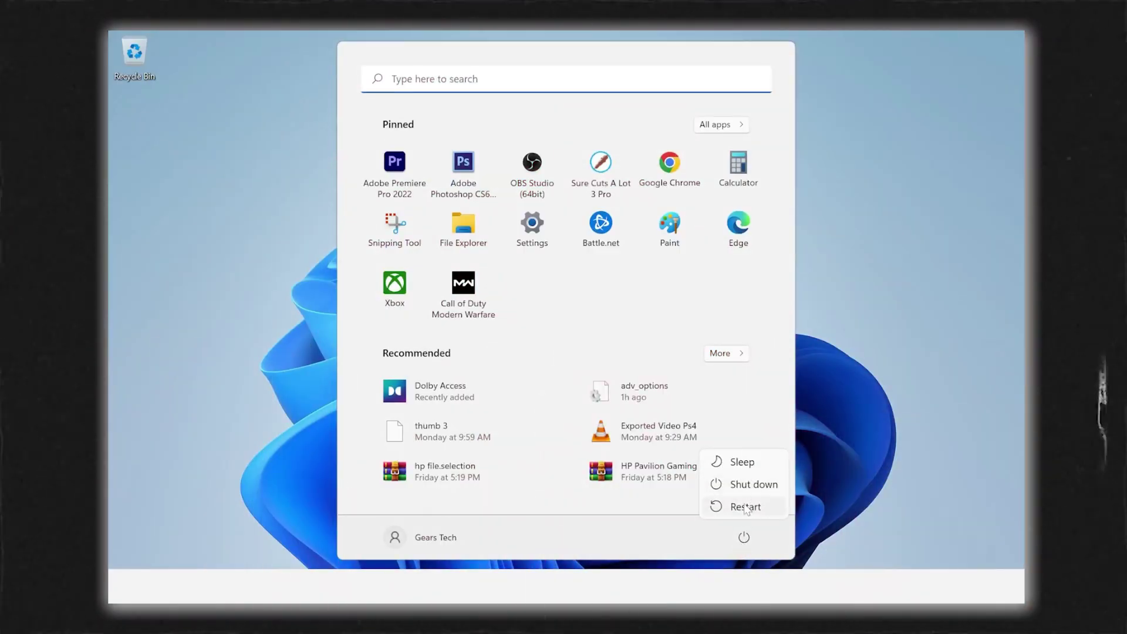
click(861, 422)
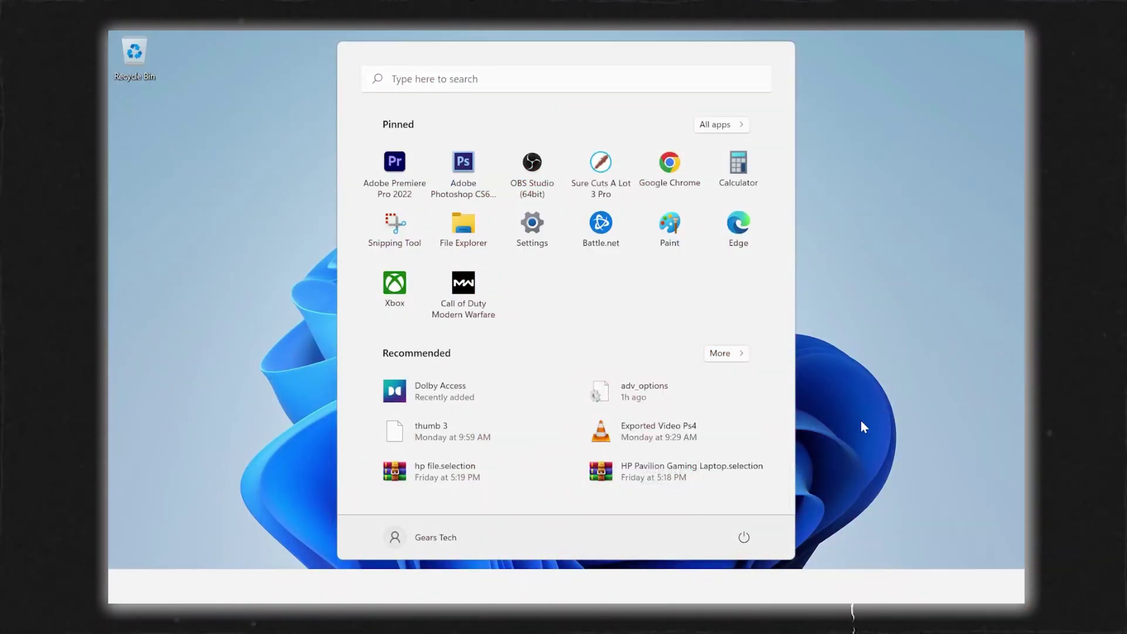